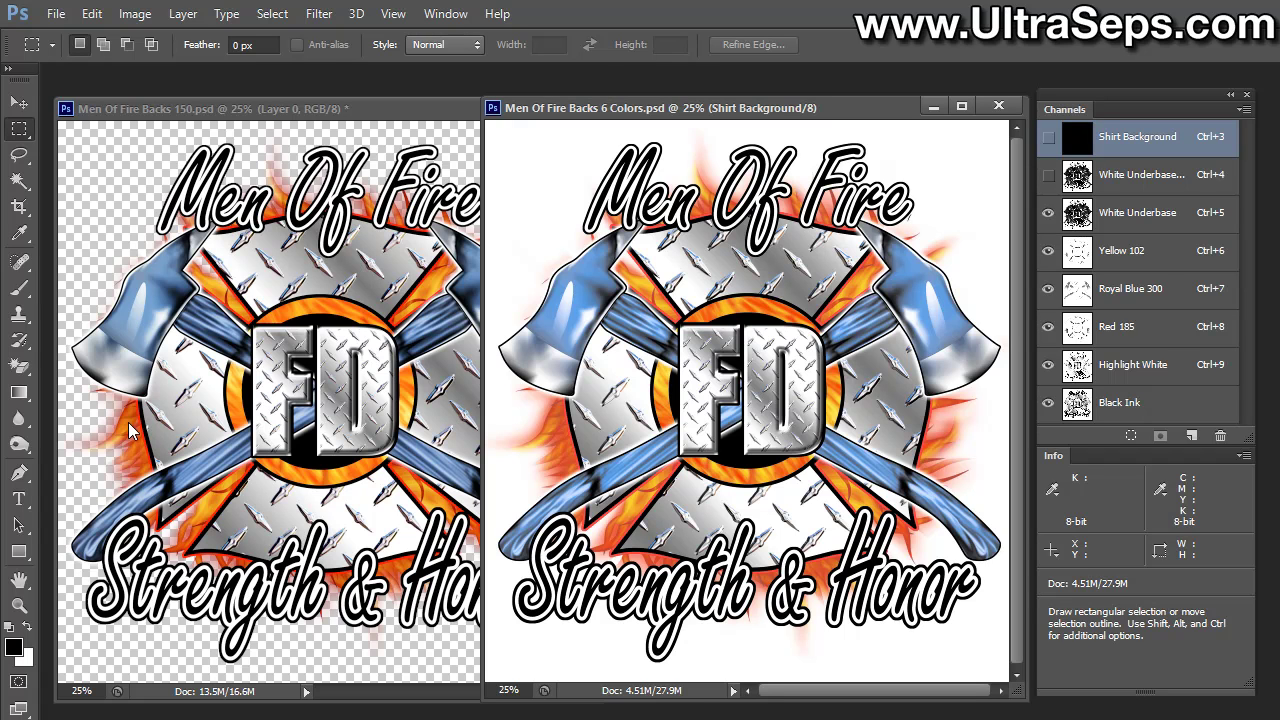
Examine the fading flame edges of the original RGB artwork at close zoom, including against the black background
{"action": "left_click", "coordinate": [240, 116]}
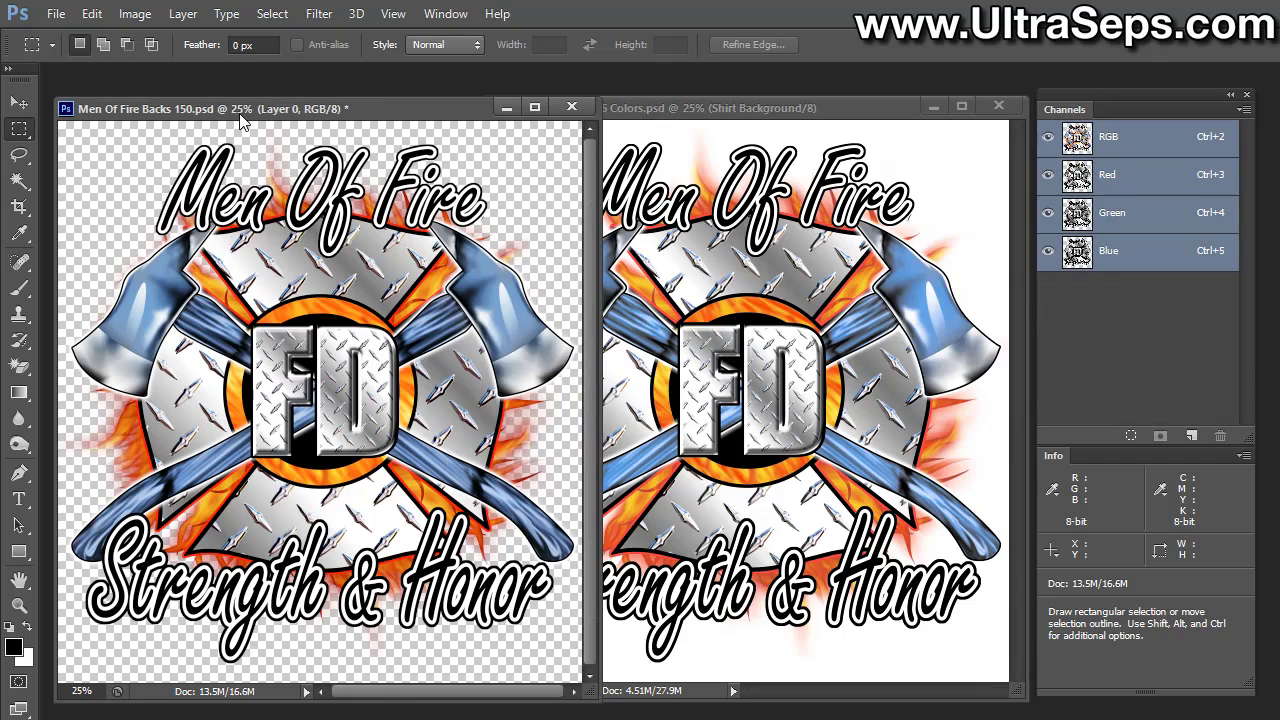
{"action": "key", "text": "ctrl+plus"}
{"action": "key", "text": "ctrl+plus"}
{"action": "key", "text": "ctrl+plus"}
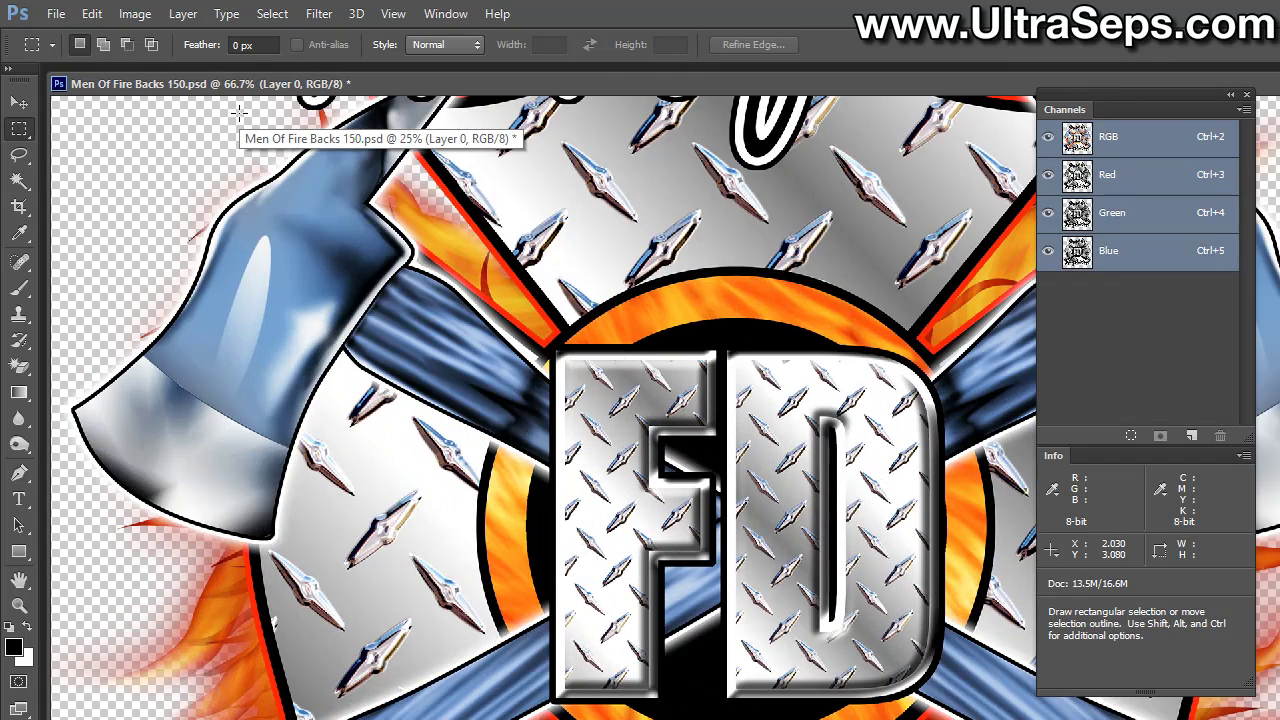
{"action": "left_click_drag", "start_coordinate": [185, 635], "coordinate": [353, 373]}
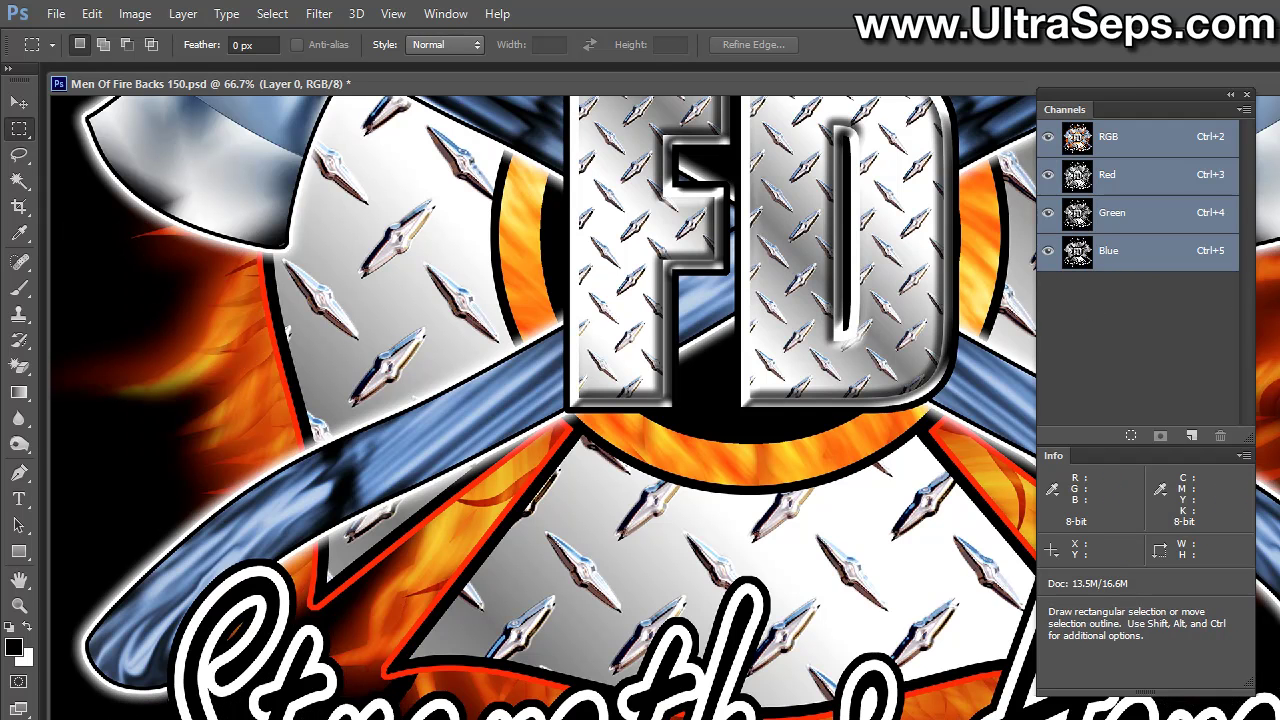
{"action": "key", "text": "ctrl+1"}
{"action": "left_click_drag", "start_coordinate": [723, 263], "coordinate": [928, 381]}
{"action": "left_click_drag", "start_coordinate": [585, 337], "coordinate": [600, 412]}
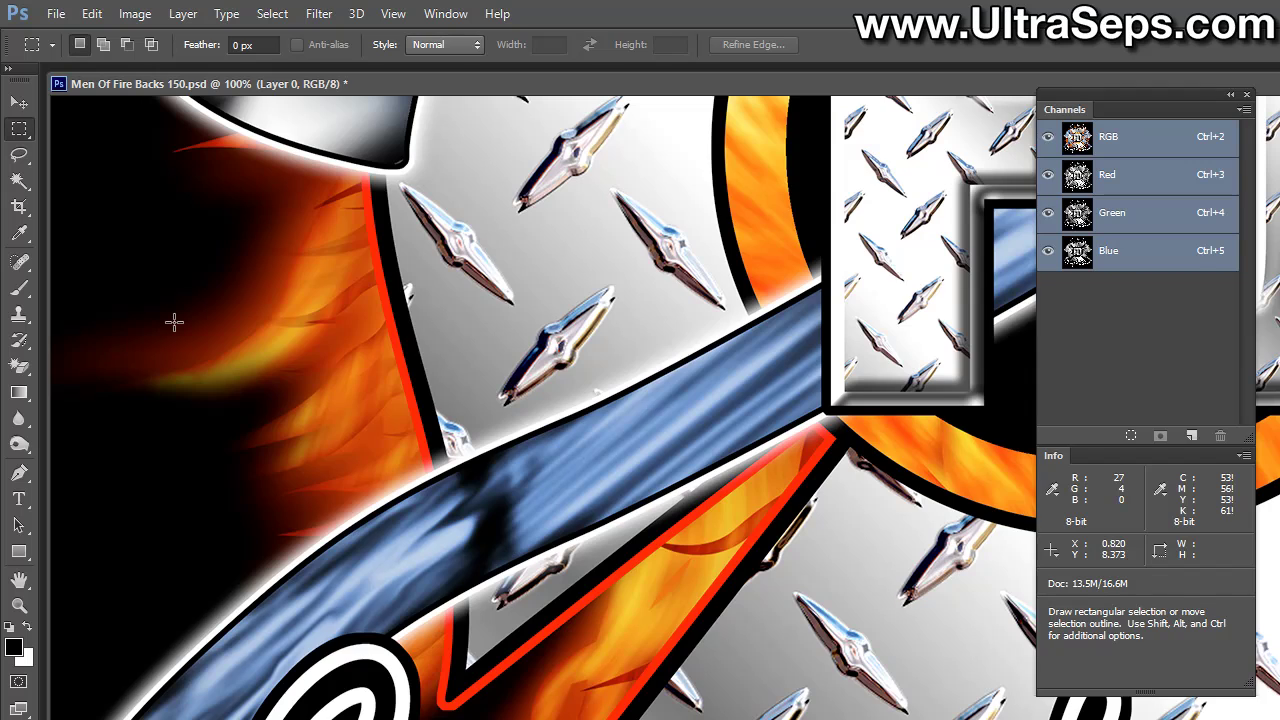
{"action": "key", "text": "ctrl+minus"}
{"action": "key", "text": "ctrl+minus"}
{"action": "key", "text": "ctrl+minus"}
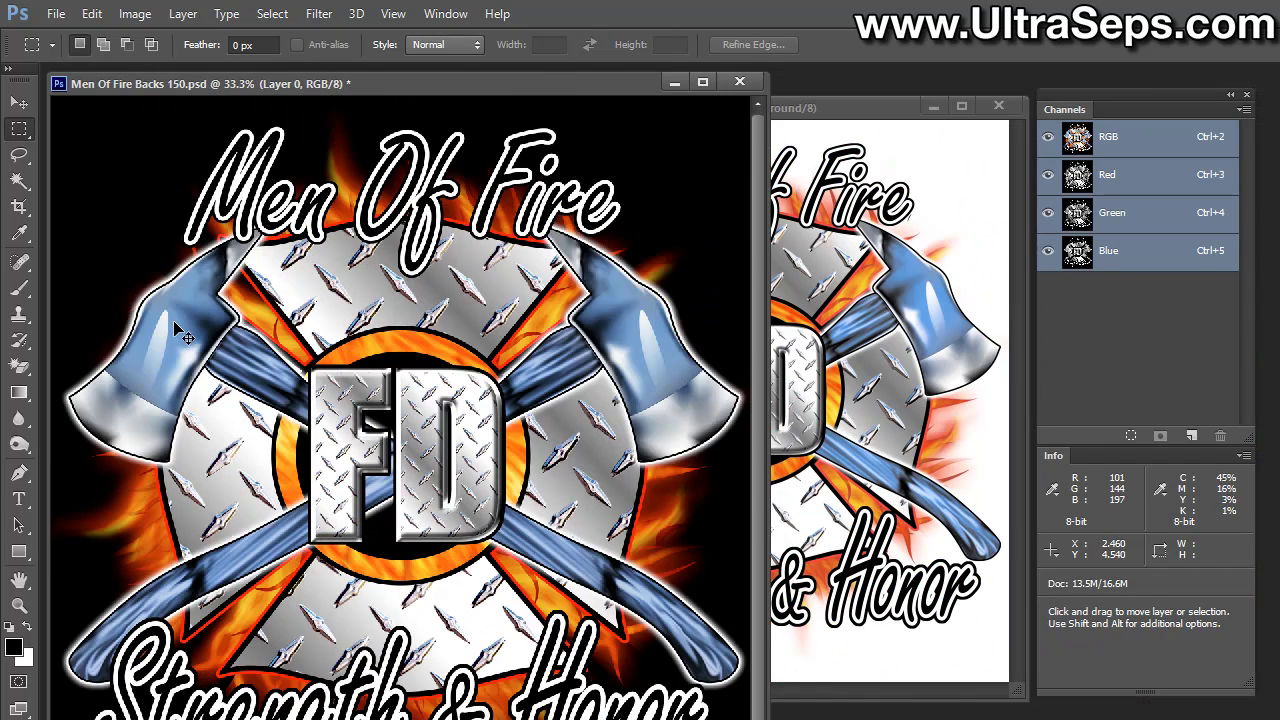
{"action": "key", "text": "ctrl+minus"}
{"action": "left_click_drag", "start_coordinate": [304, 79], "coordinate": [304, 103]}
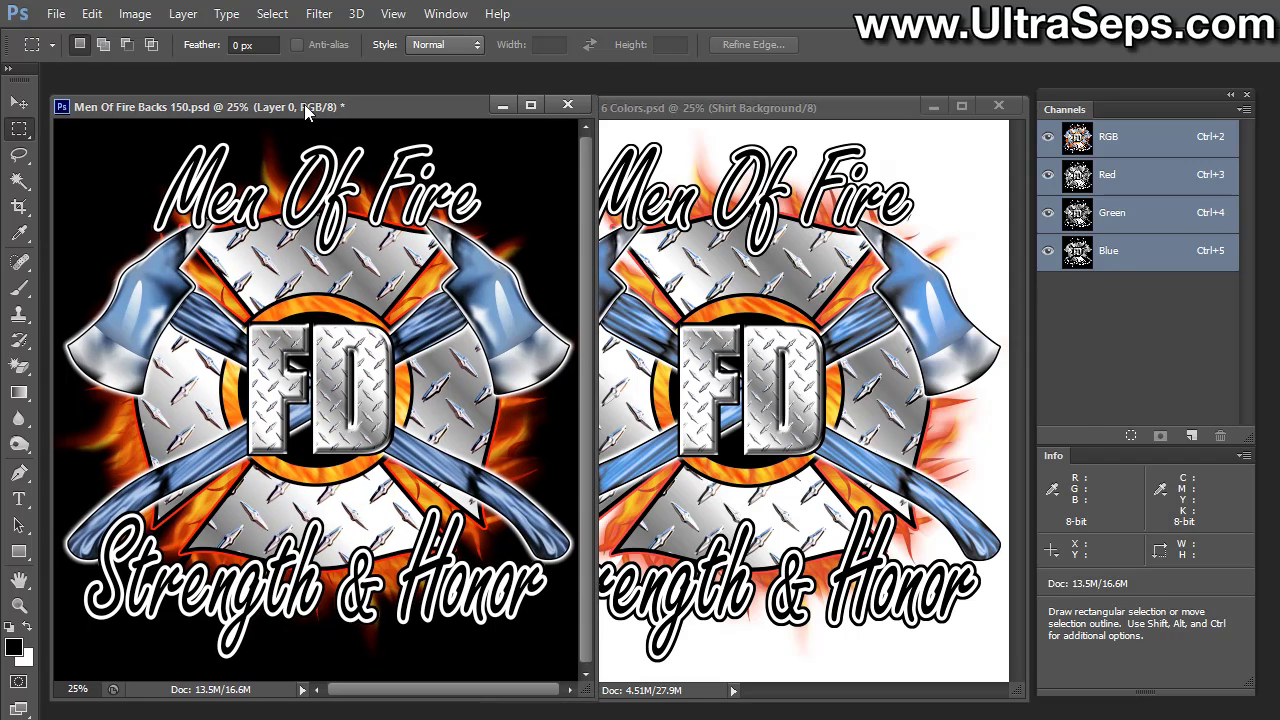
Compare the original artwork with the 6 Colors separation and show the separation's Shirt Background channel
{"action": "left_click", "coordinate": [697, 108]}
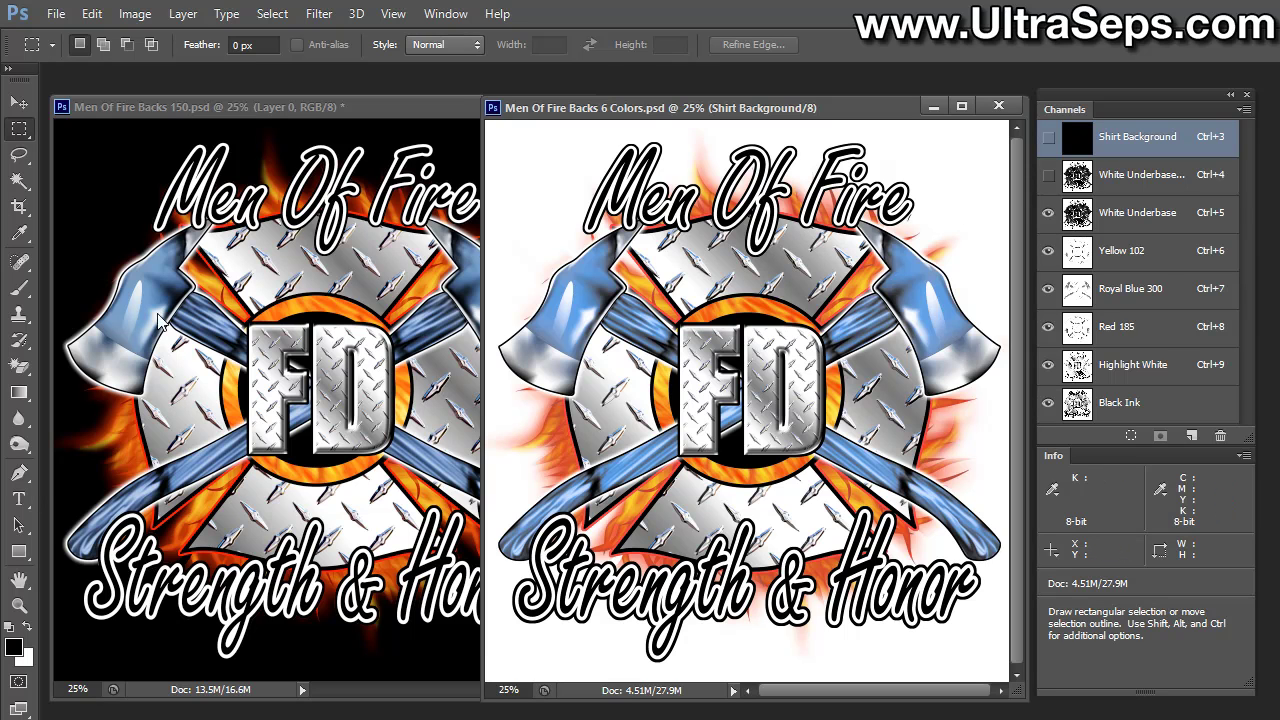
{"action": "left_click", "coordinate": [290, 104]}
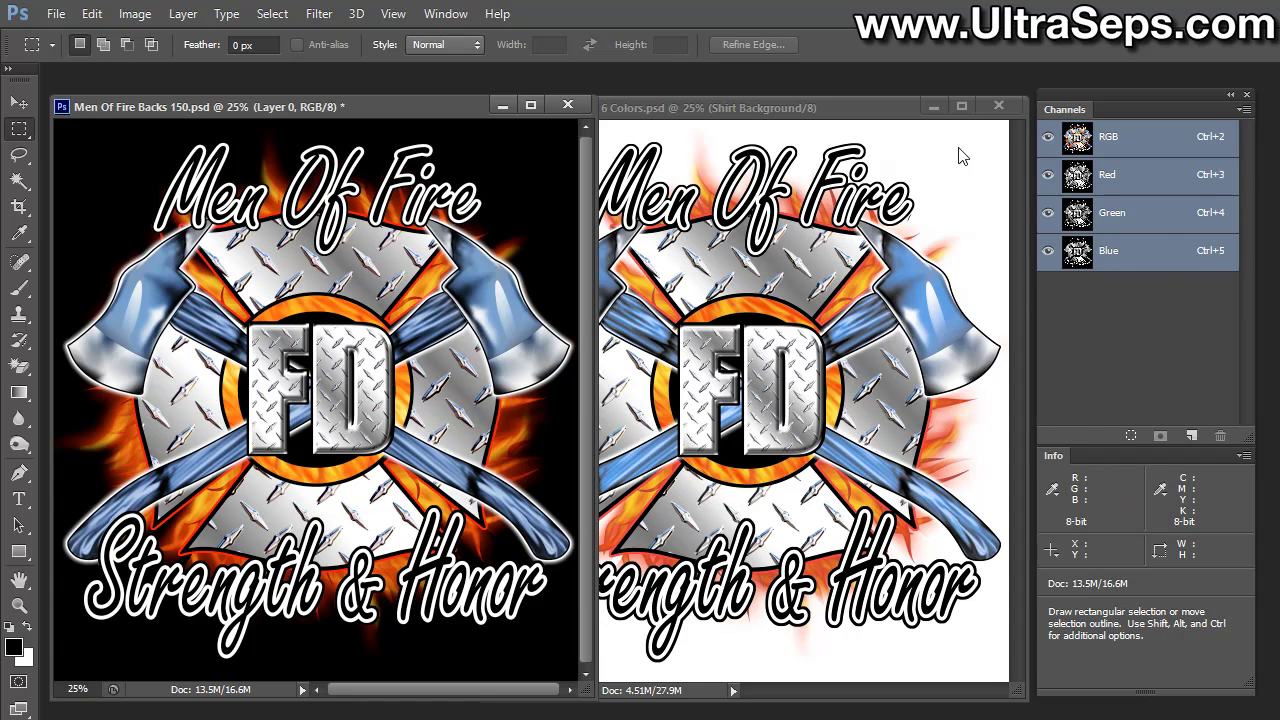
{"action": "left_click", "coordinate": [852, 110]}
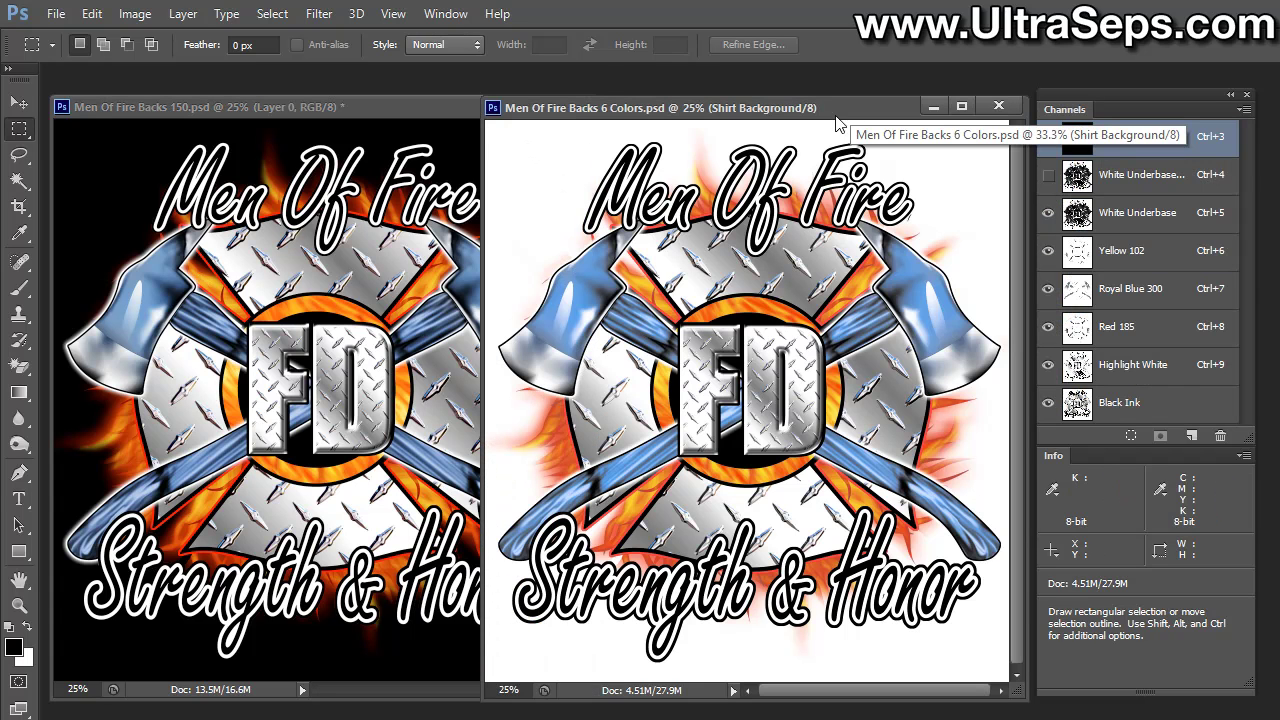
{"action": "left_click", "coordinate": [1047, 137]}
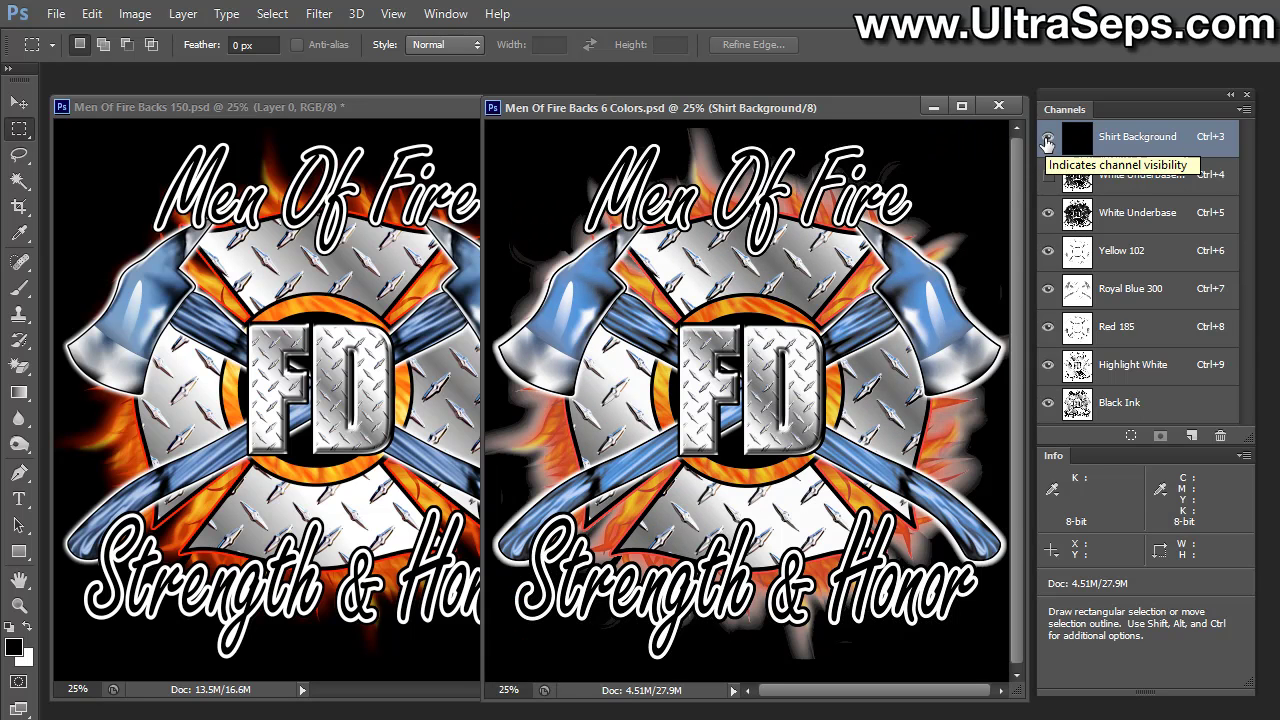
Inspect the hazy flame edges around the left axe in the White Underbase, Red 185 and Yellow 102 channels
{"action": "left_click", "coordinate": [1165, 220]}
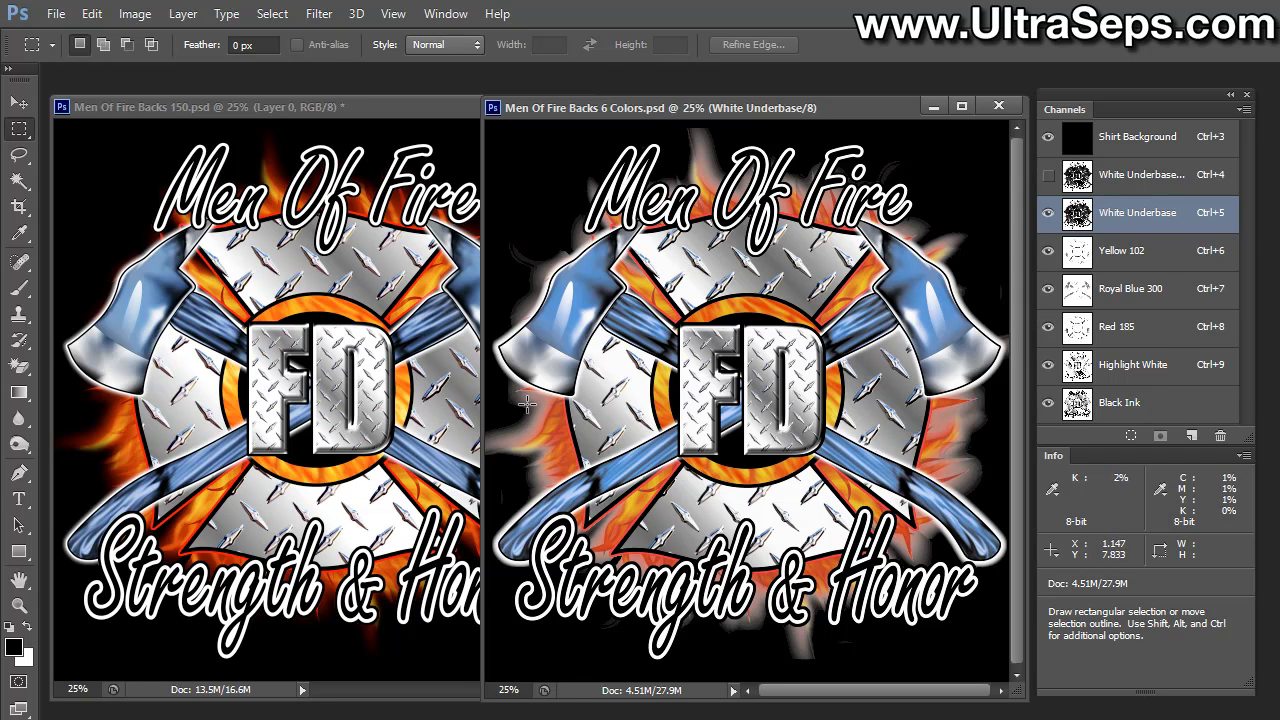
{"action": "key", "text": "ctrl"}
{"action": "key", "text": "ctrl+plus"}
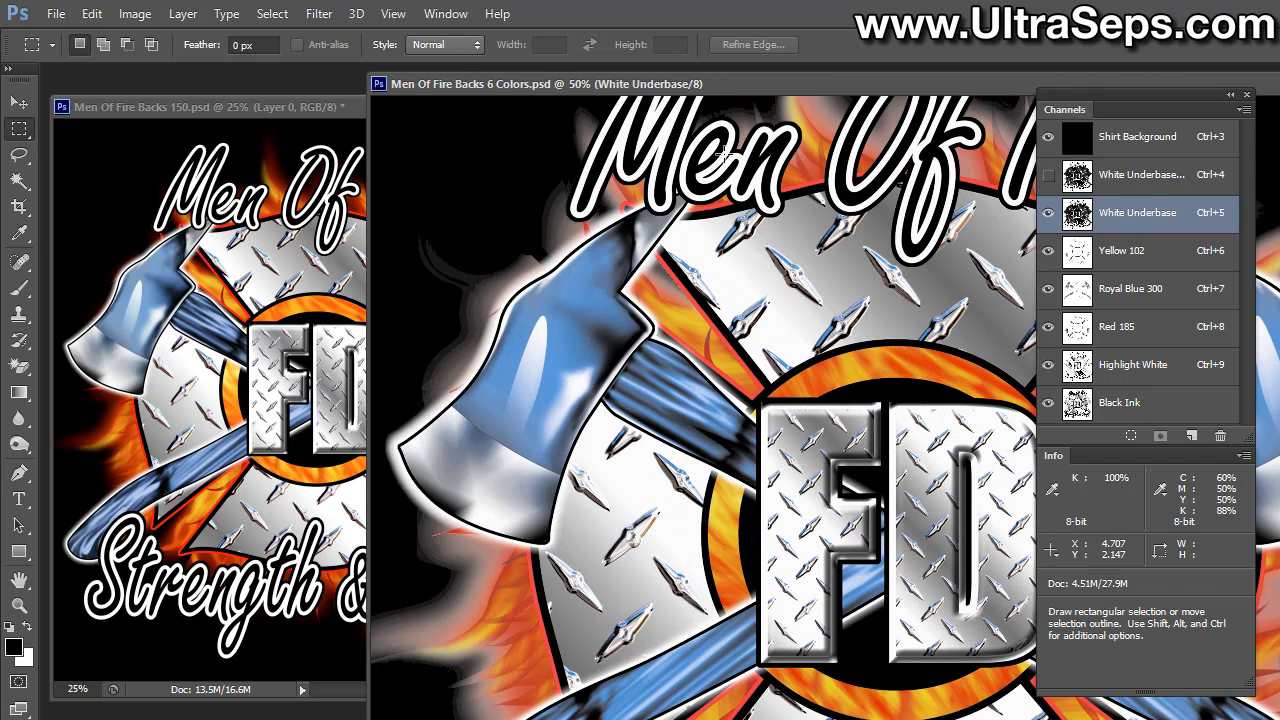
{"action": "left_click_drag", "start_coordinate": [523, 397], "coordinate": [492, 363]}
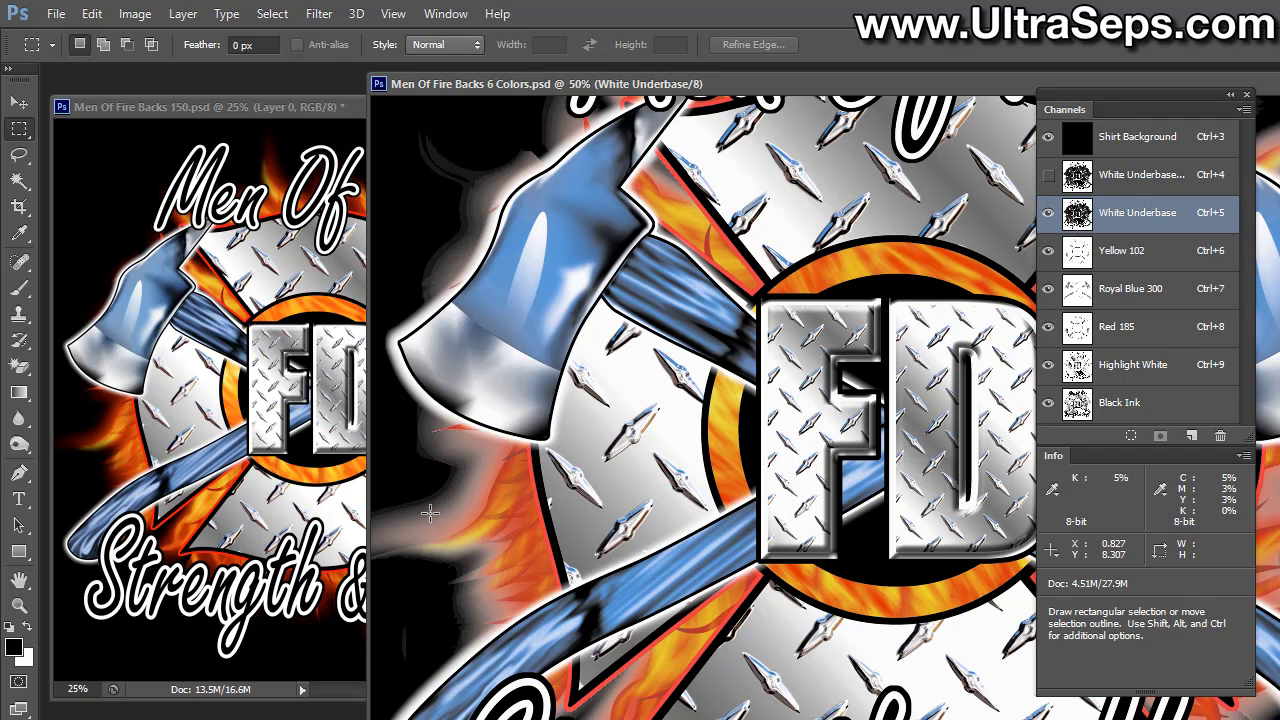
{"action": "left_click", "coordinate": [1147, 333]}
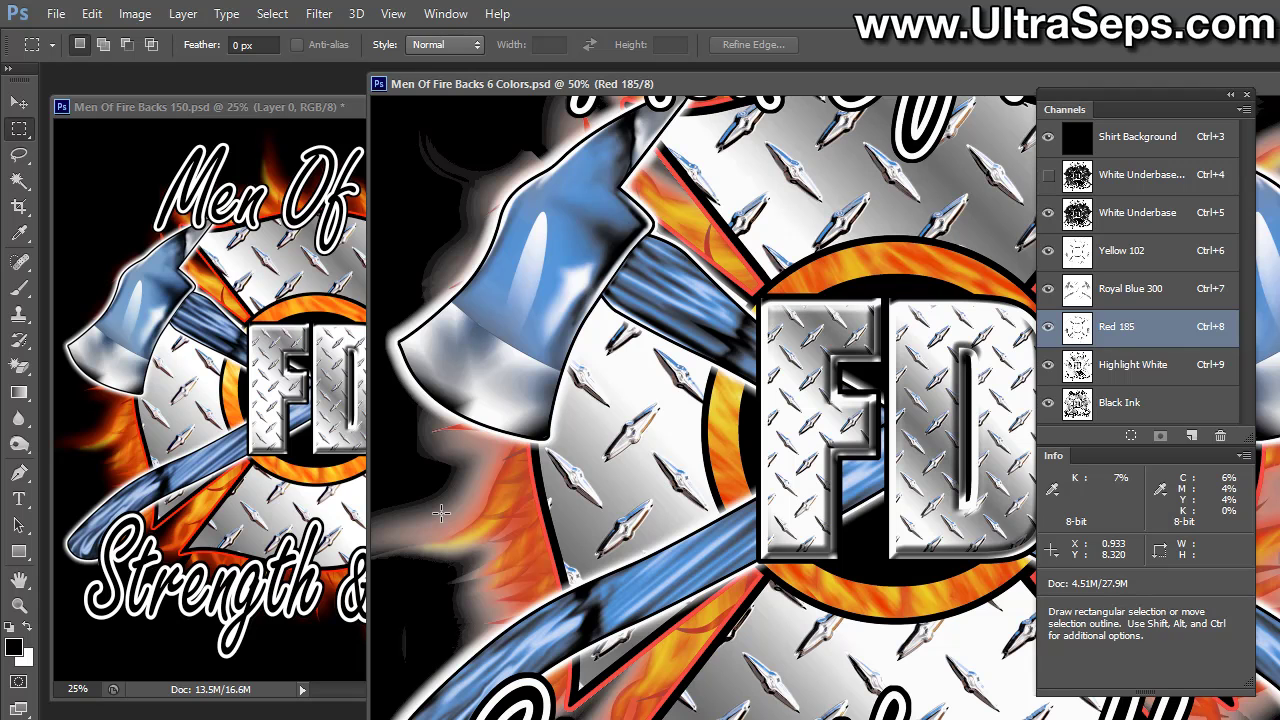
{"action": "left_click", "coordinate": [1180, 266]}
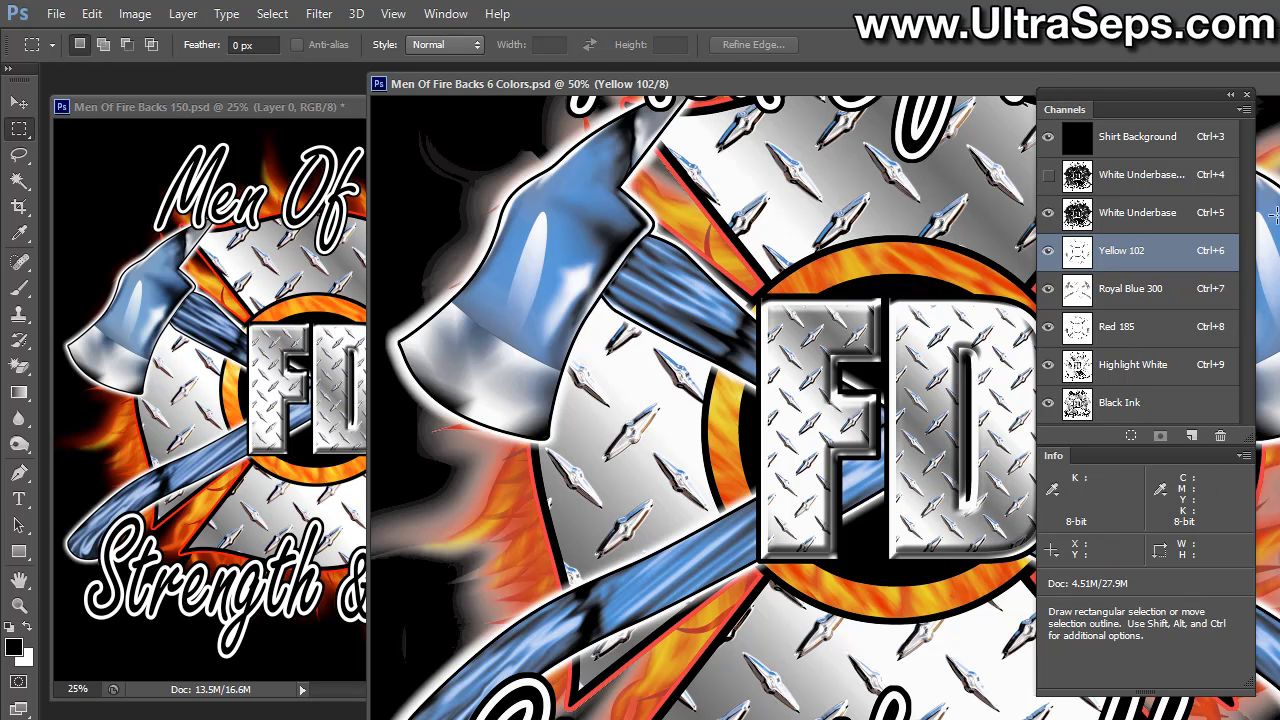
Start a Curves adjustment on the White Underbase channel, moving the curve's lower endpoint to input 18, output 0
{"action": "left_click", "coordinate": [1193, 222]}
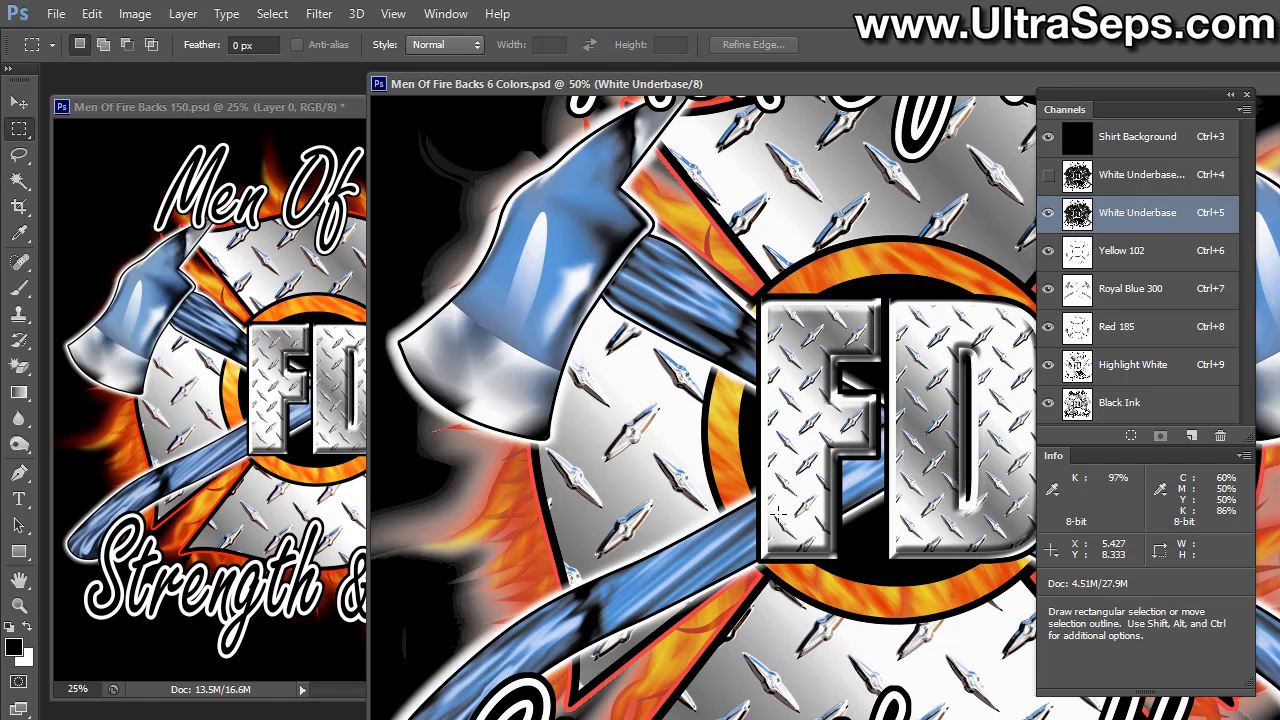
{"action": "key", "text": "ctrl+minus"}
{"action": "key", "text": "ctrl+minus"}
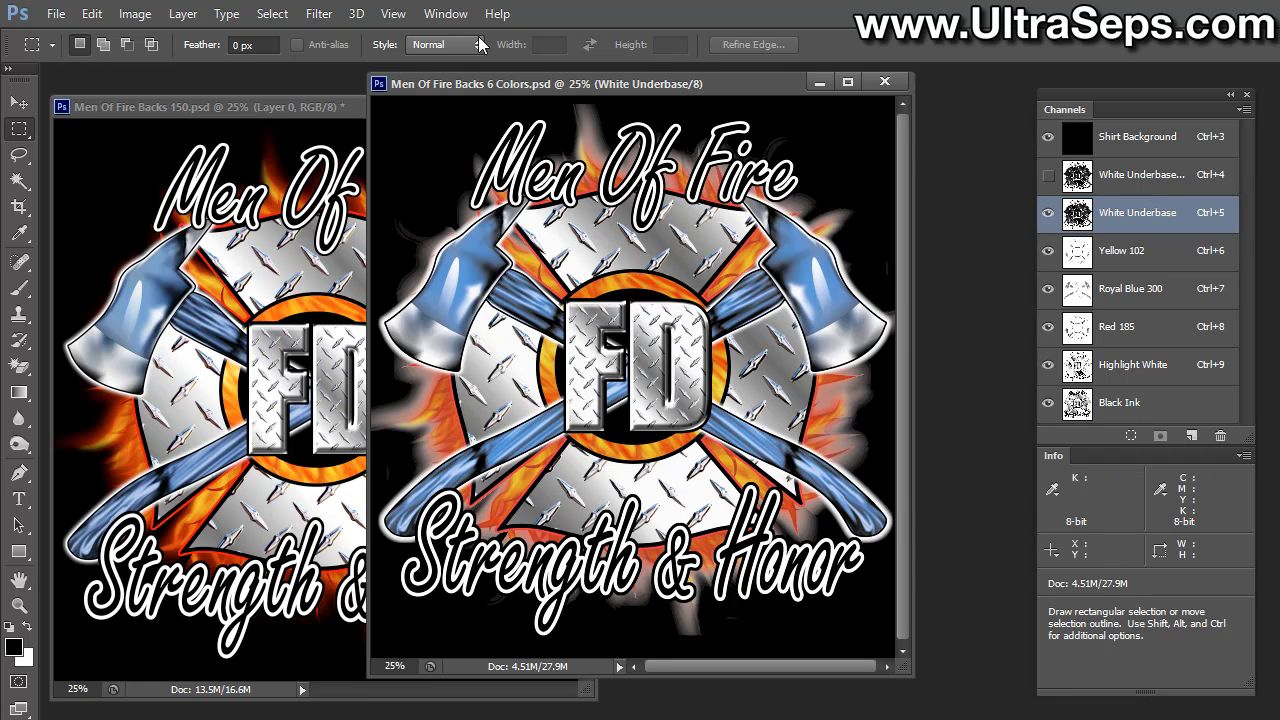
{"action": "left_click_drag", "start_coordinate": [471, 84], "coordinate": [554, 100]}
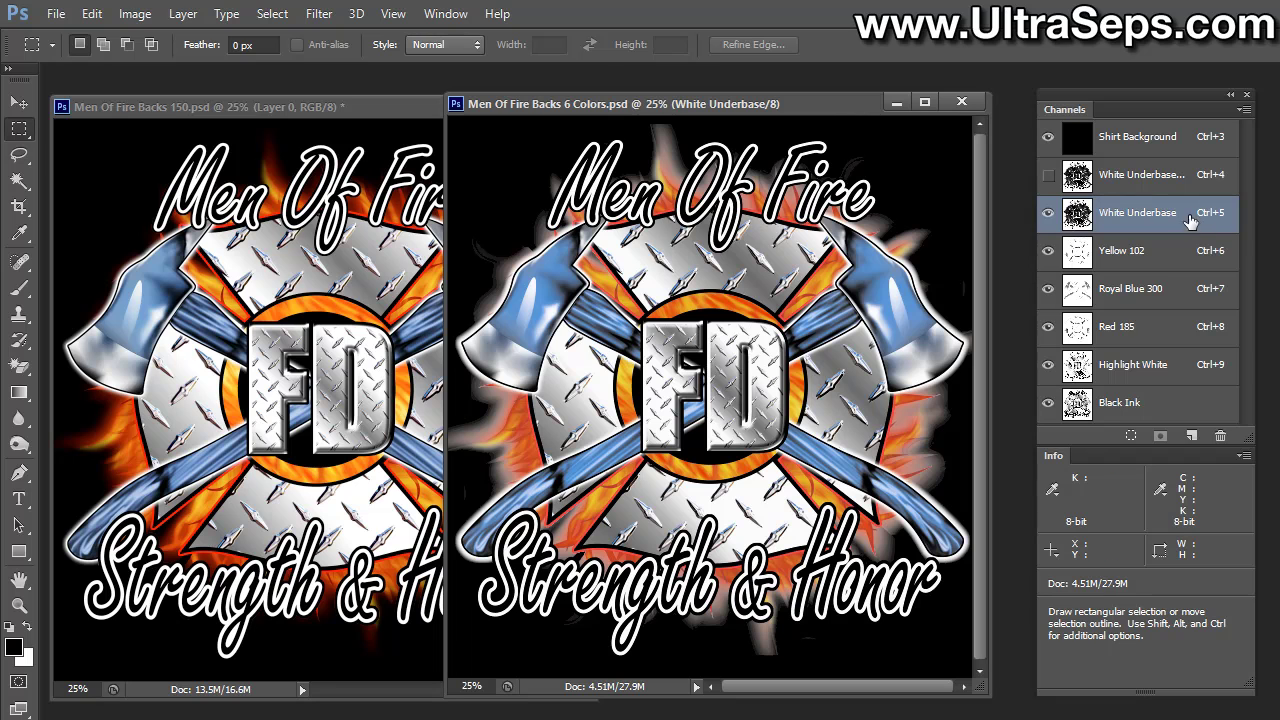
{"action": "left_click", "coordinate": [133, 15]}
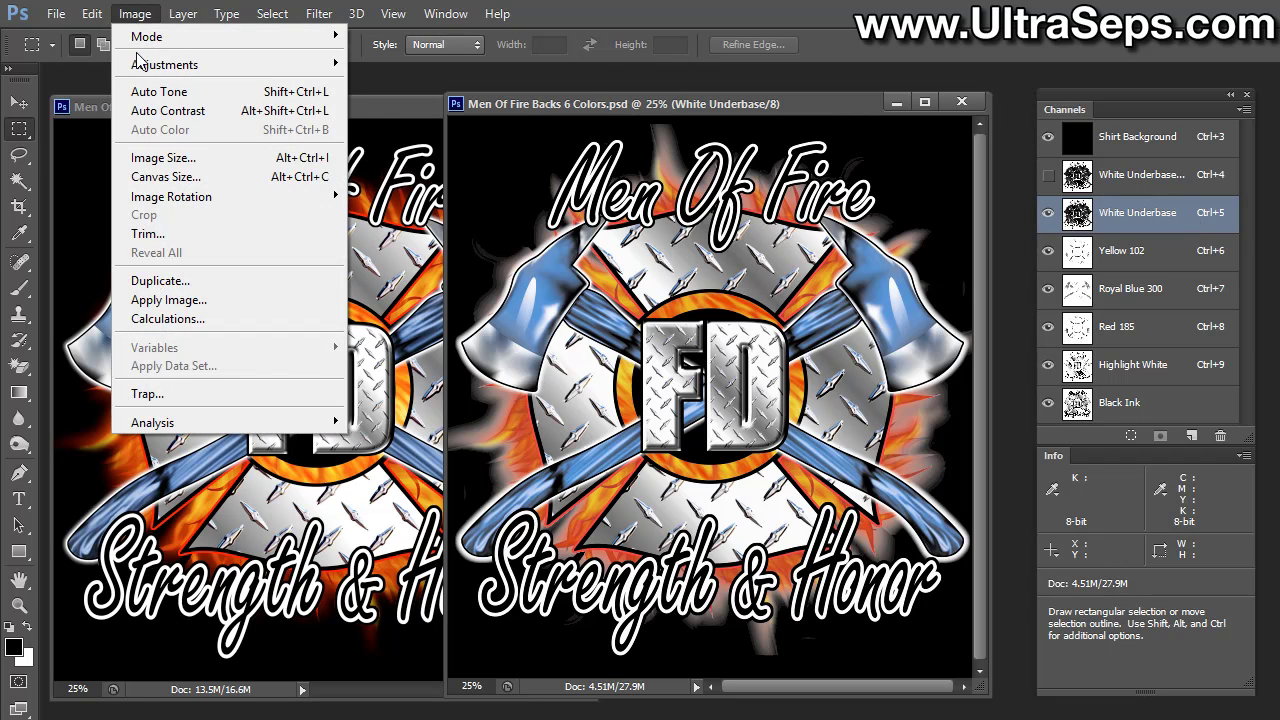
{"action": "mouse_move", "coordinate": [143, 66]}
{"action": "left_click", "coordinate": [415, 103]}
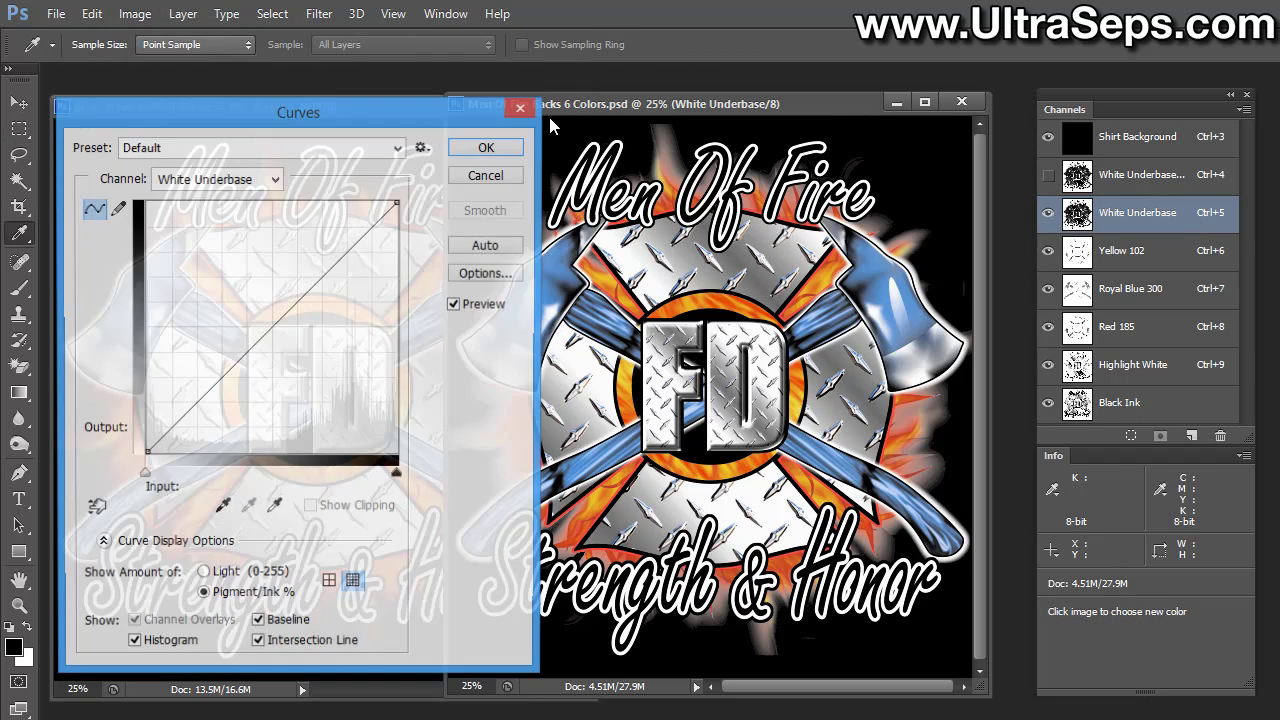
{"action": "left_click_drag", "start_coordinate": [391, 111], "coordinate": [381, 114]}
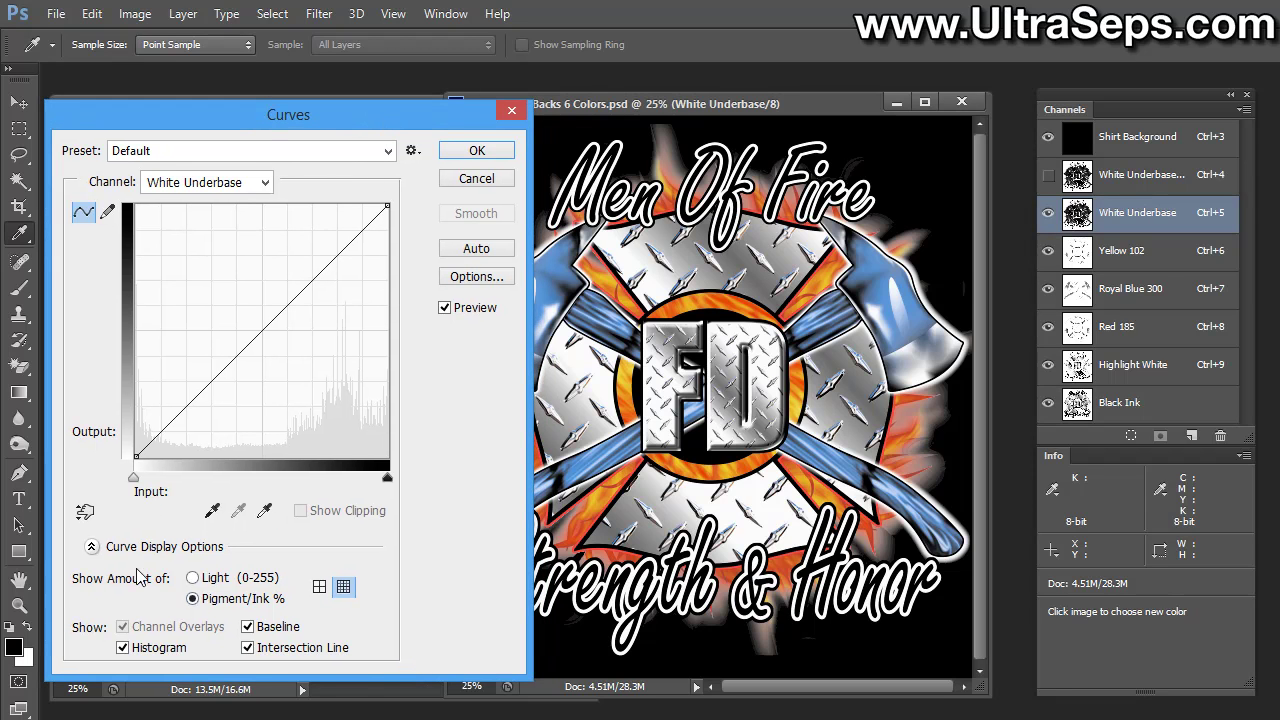
{"action": "left_click", "coordinate": [91, 550]}
{"action": "left_click", "coordinate": [91, 550]}
{"action": "left_click", "coordinate": [137, 452]}
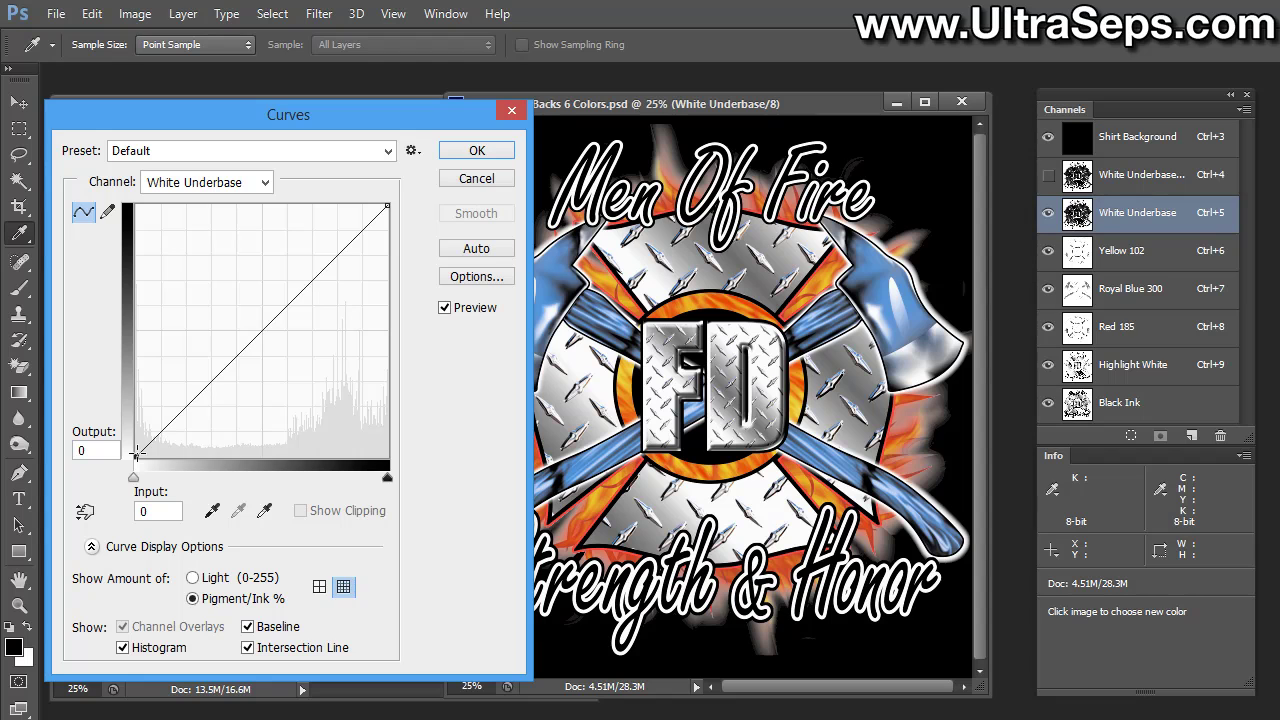
{"action": "left_click_drag", "start_coordinate": [137, 452], "coordinate": [182, 466]}
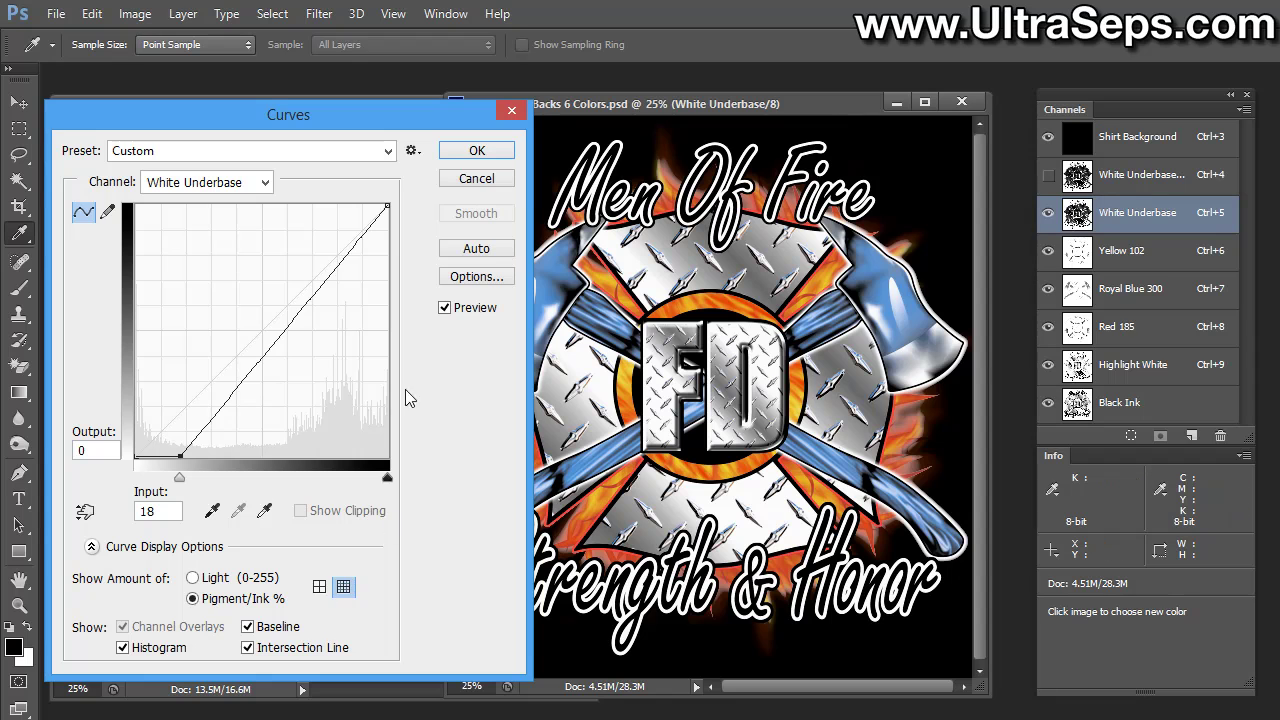
Compare the flame edges before and after the underbase adjustment by switching the Curves preview off and on
{"action": "left_click", "coordinate": [445, 309]}
{"action": "left_click", "coordinate": [445, 309]}
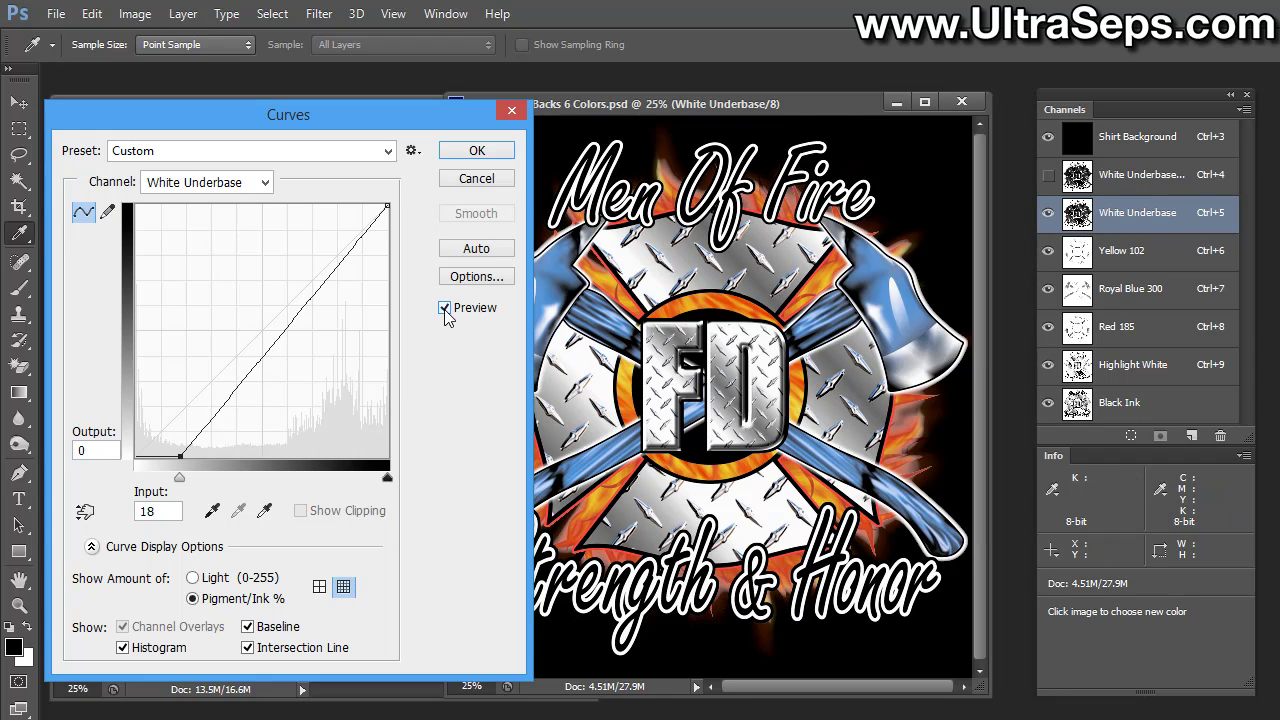
{"action": "left_click", "coordinate": [445, 309]}
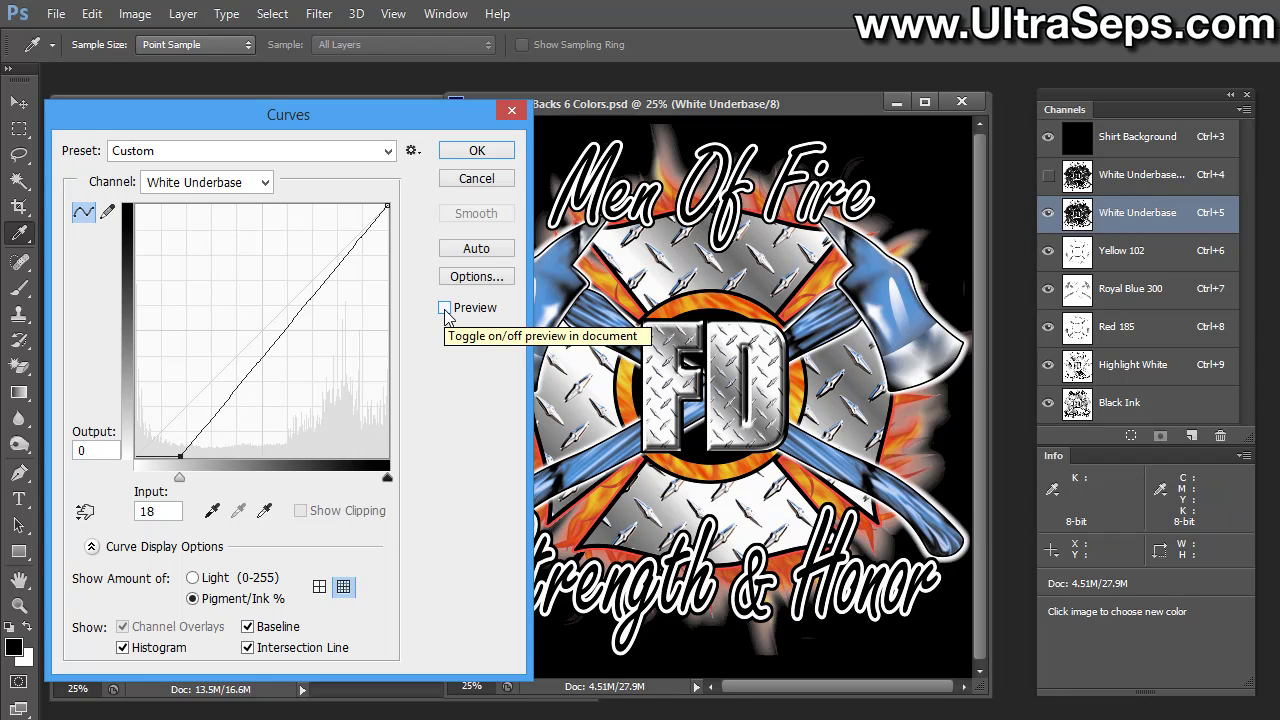
{"action": "left_click", "coordinate": [445, 309]}
{"action": "left_click", "coordinate": [445, 309]}
{"action": "left_click", "coordinate": [445, 309]}
{"action": "left_click", "coordinate": [445, 309]}
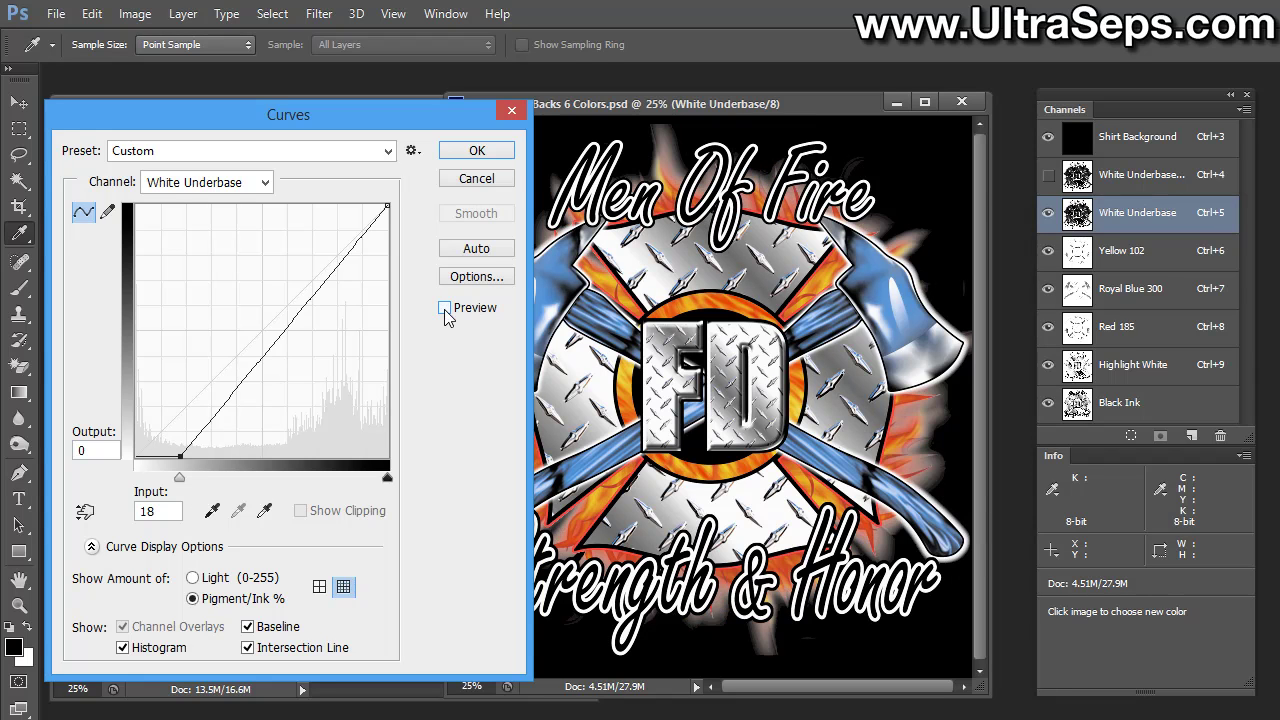
{"action": "left_click", "coordinate": [445, 309]}
{"action": "left_click", "coordinate": [445, 309]}
{"action": "left_click", "coordinate": [445, 309]}
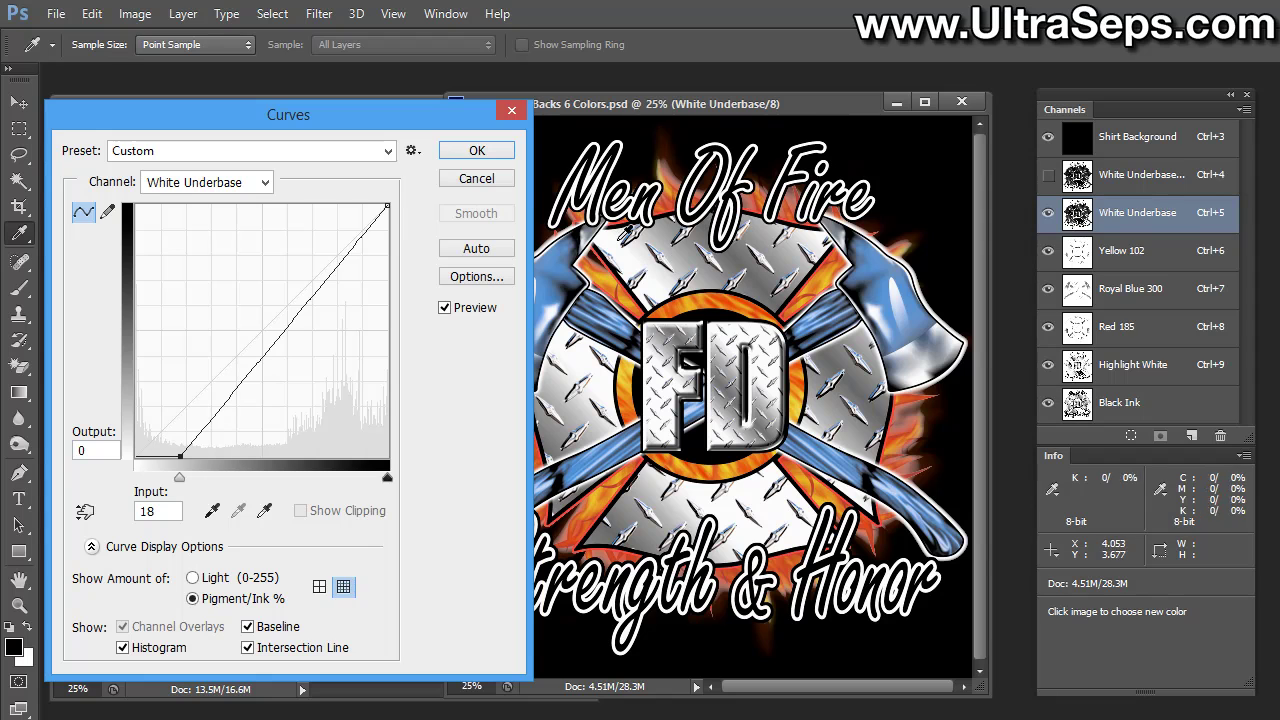
Move the curve's upper endpoint to input 93, output 100, and apply the Curves adjustment to the White Underbase
{"action": "left_click", "coordinate": [385, 205]}
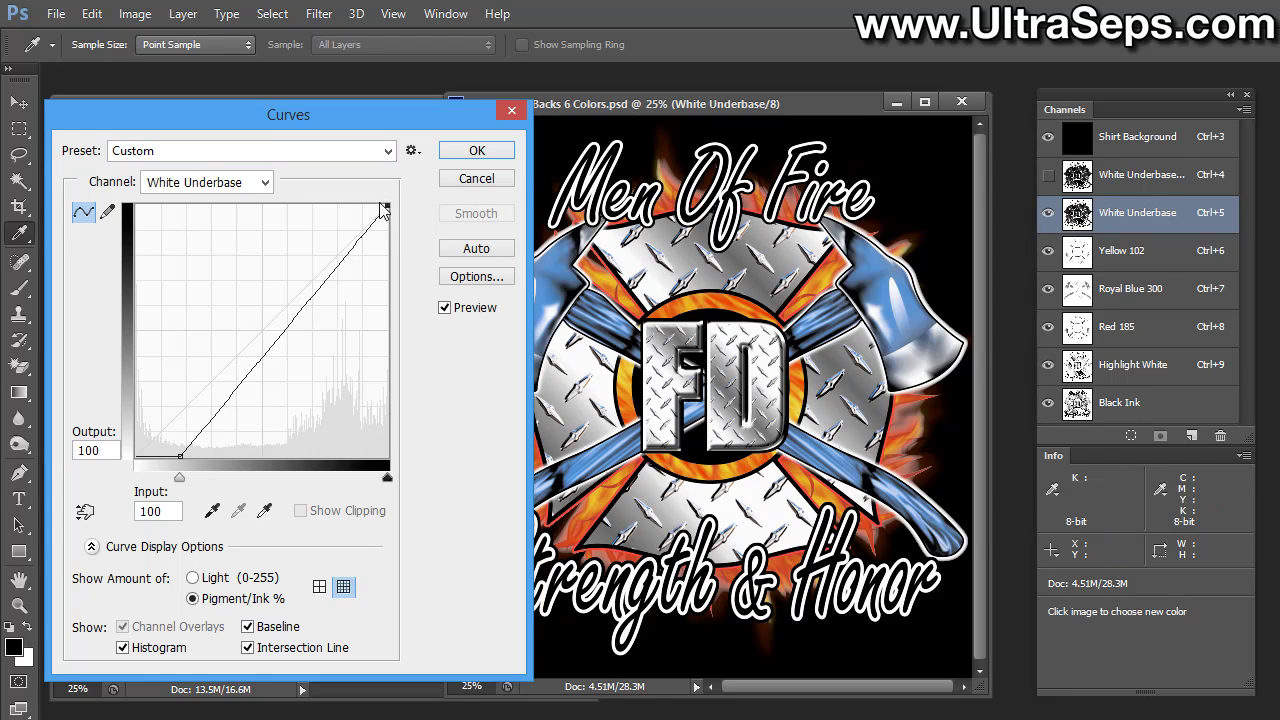
{"action": "left_click_drag", "start_coordinate": [385, 205], "coordinate": [368, 200]}
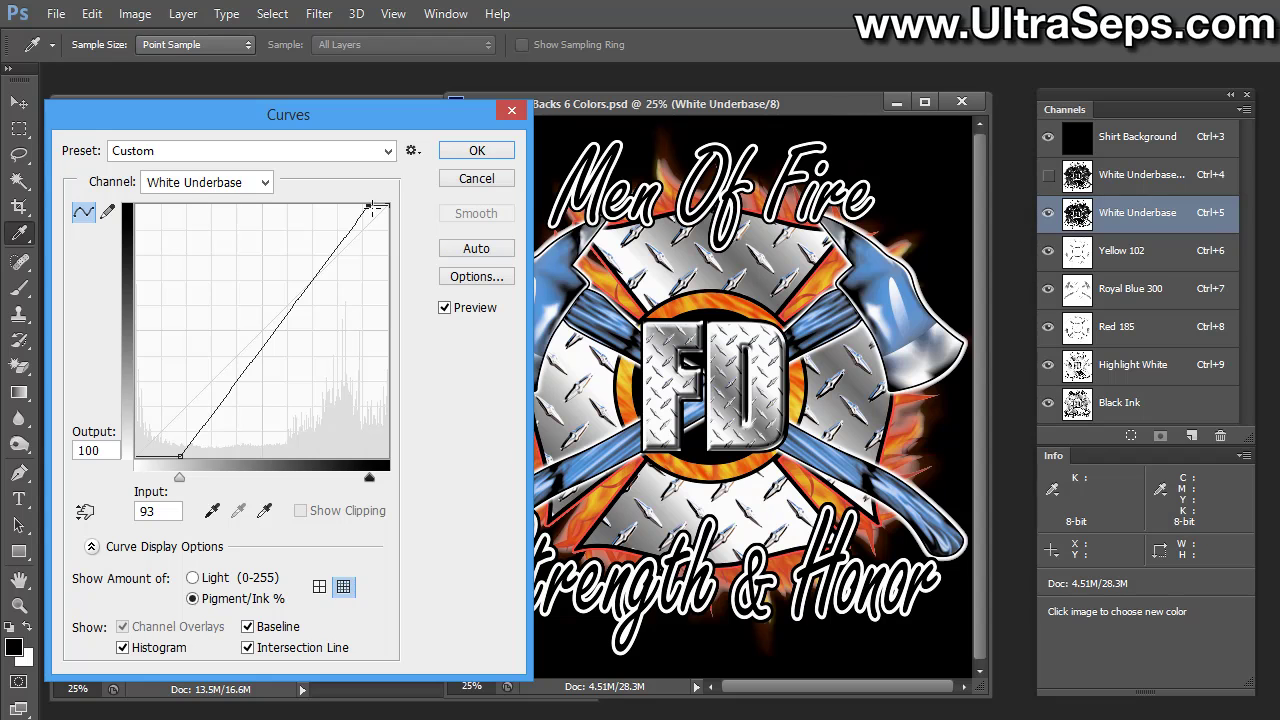
{"action": "left_click", "coordinate": [482, 154]}
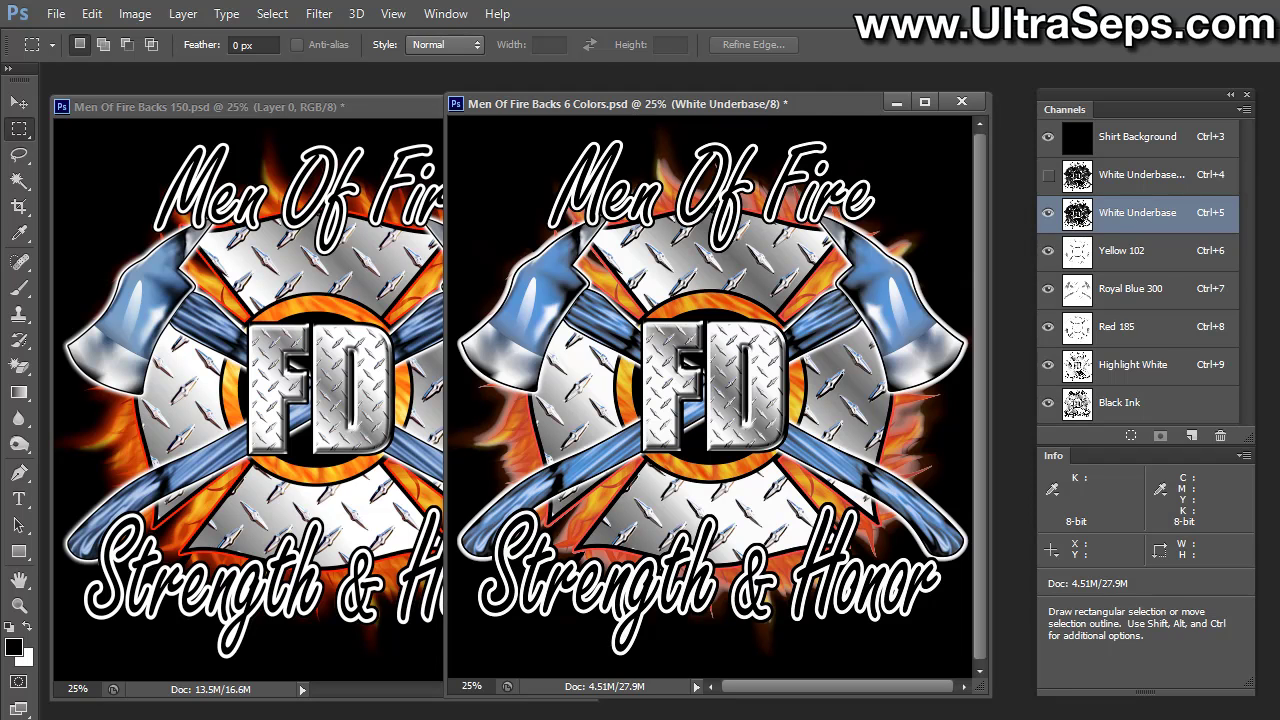
Activate the Burn tool and compare the White Underbase copy with the adjusted White Underbase, leaving only the adjusted one visible and selected
{"action": "key", "text": "o"}
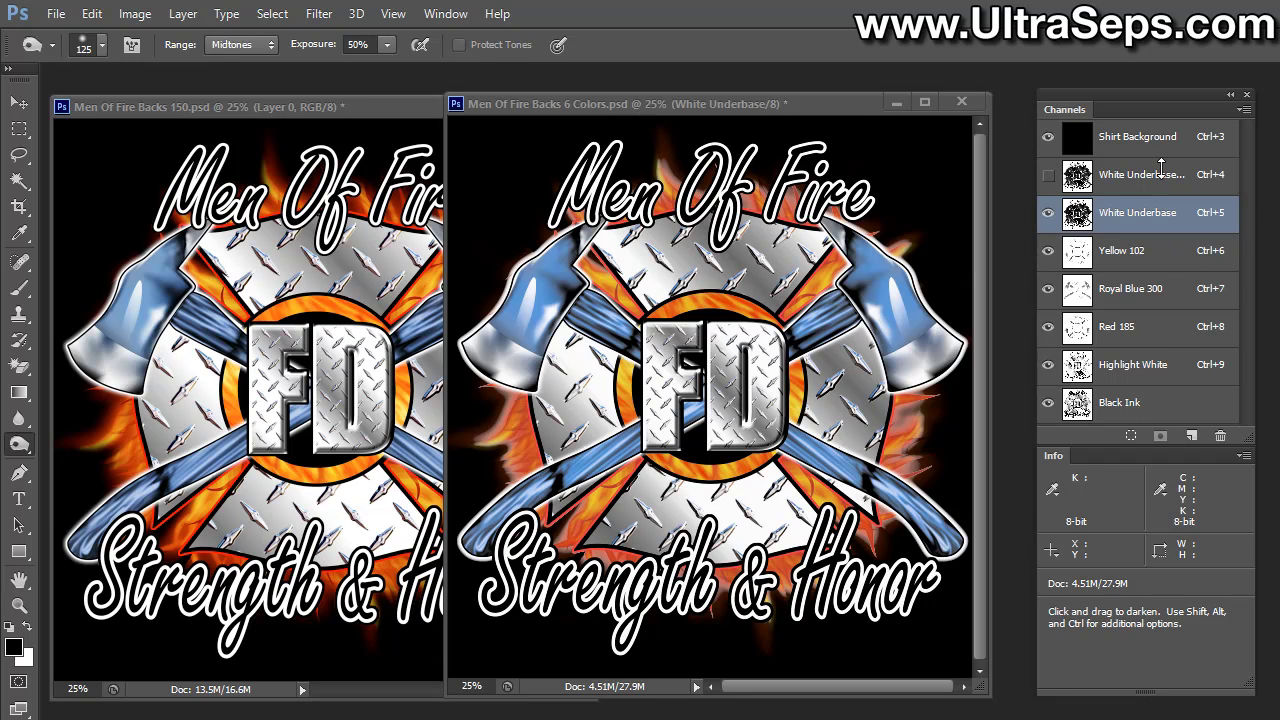
{"action": "left_click", "coordinate": [1047, 216]}
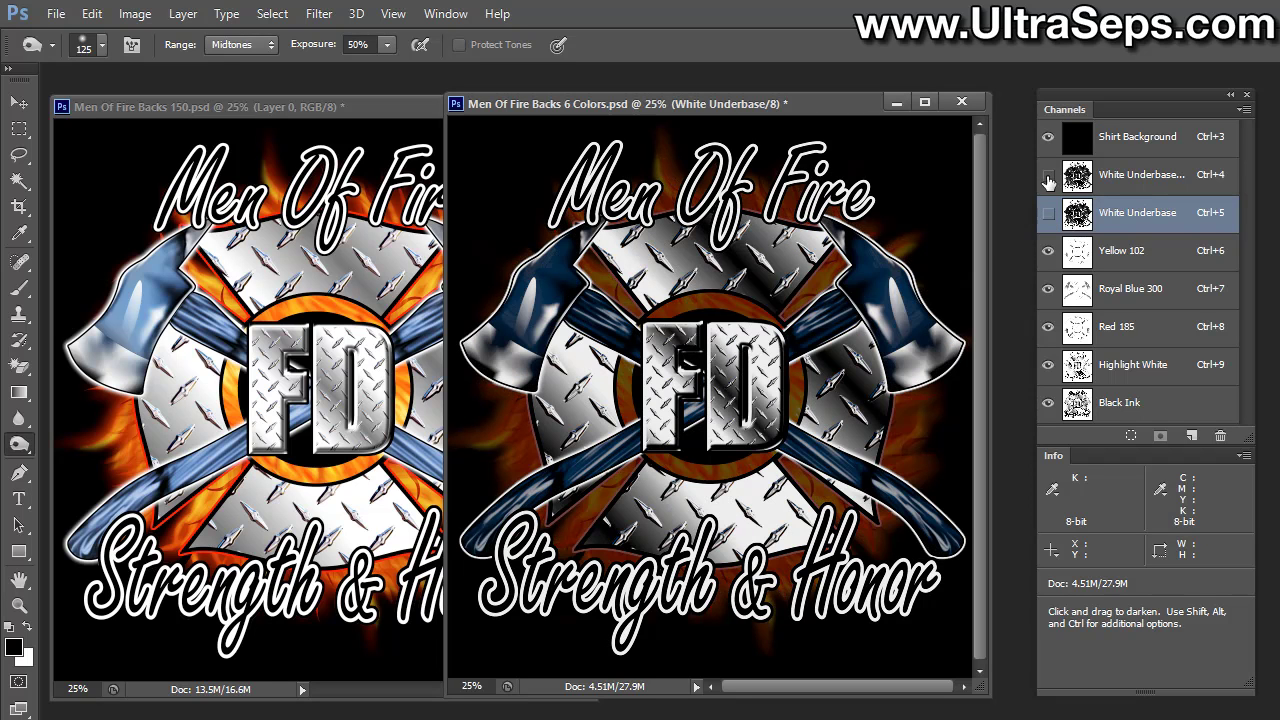
{"action": "left_click", "coordinate": [1048, 175]}
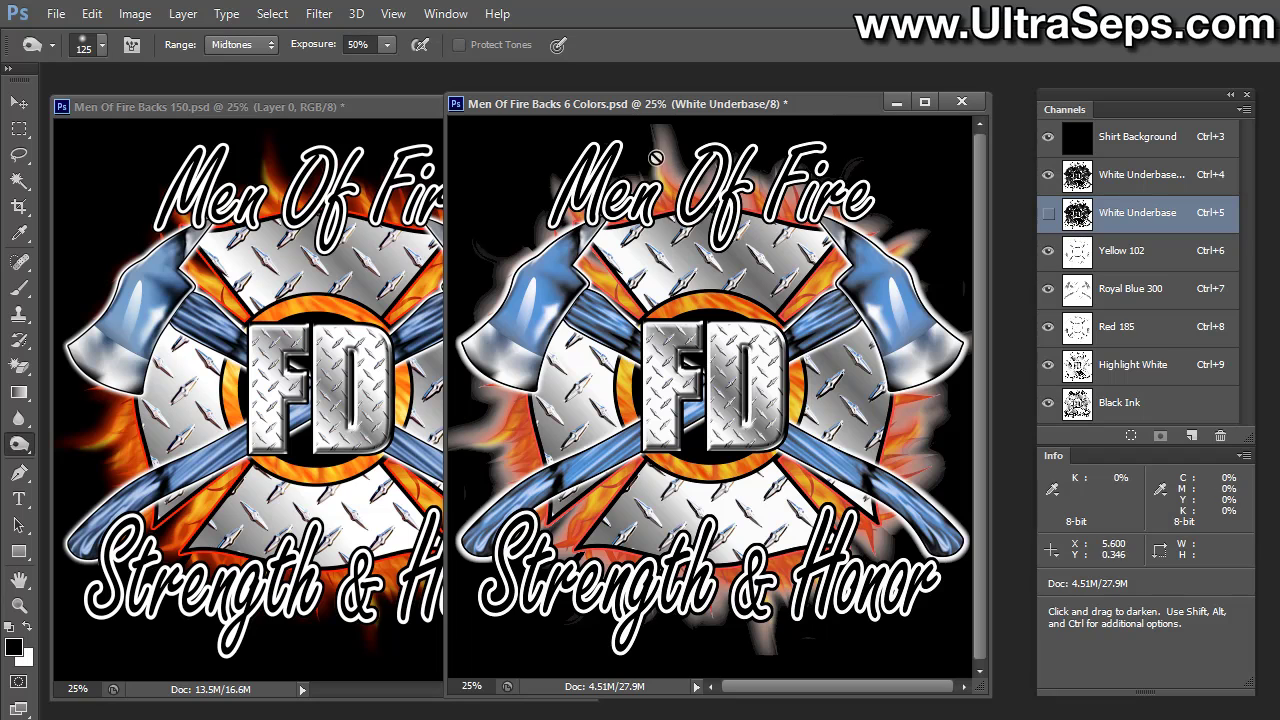
{"action": "left_click", "coordinate": [1147, 175]}
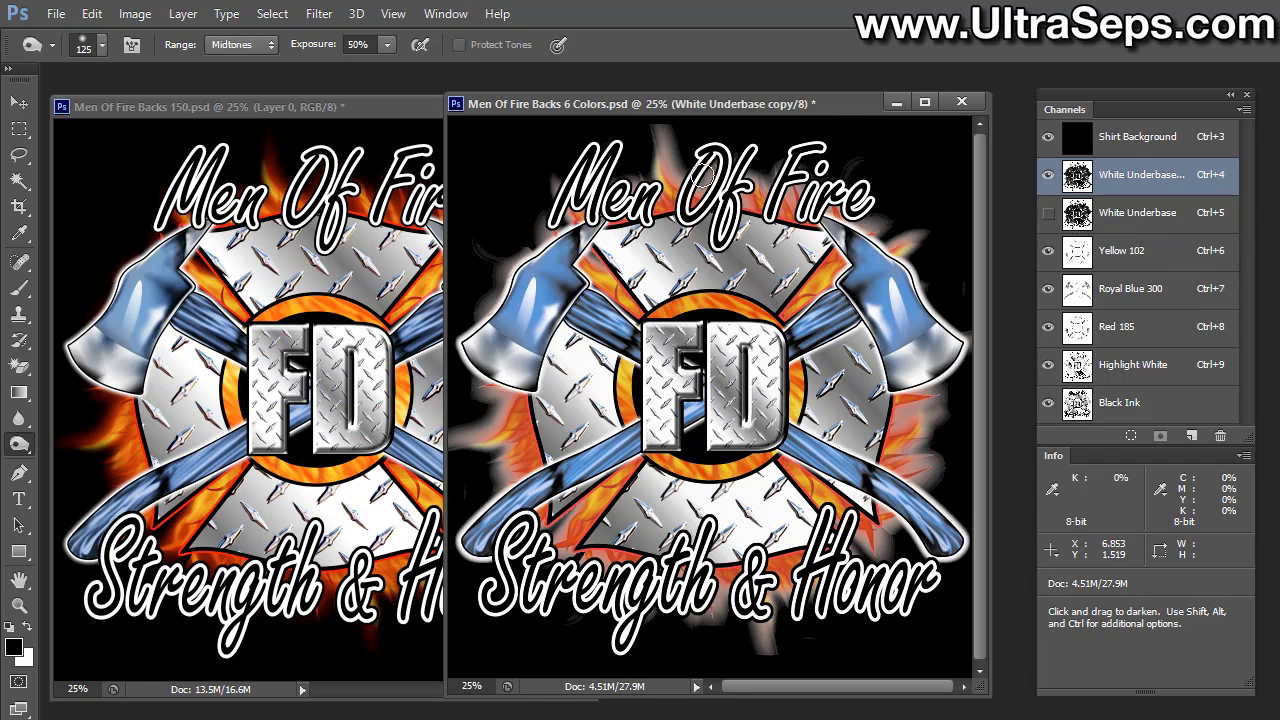
{"action": "left_click", "coordinate": [1048, 175]}
{"action": "left_click", "coordinate": [1048, 213]}
{"action": "left_click", "coordinate": [1207, 214]}
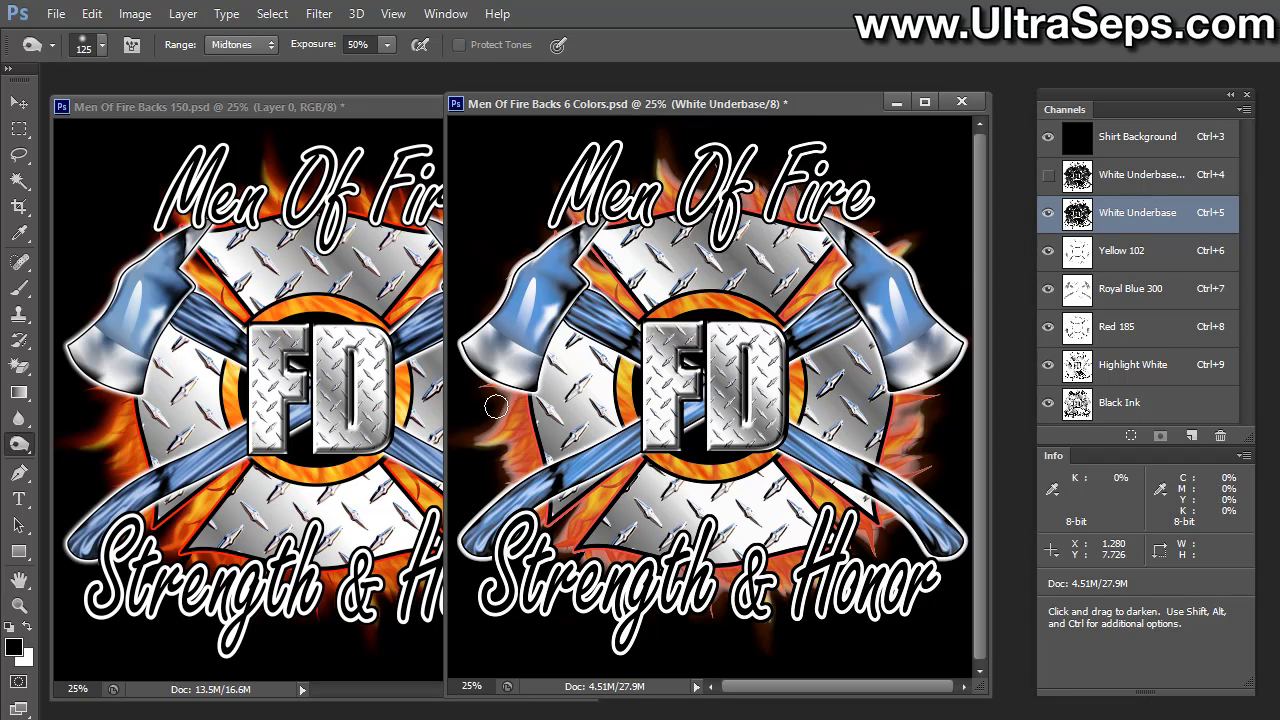
Try a Curves boost on the Red 185 channel with a curve point at input 54, output 73, then discard it
{"action": "mouse_move", "coordinate": [500, 418]}
{"action": "left_mouse_down"}
{"action": "mouse_move", "coordinate": [500, 405]}
{"action": "mouse_move", "coordinate": [490, 440]}
{"action": "mouse_move", "coordinate": [504, 471]}
{"action": "left_mouse_up"}
{"action": "left_click", "coordinate": [1172, 326]}
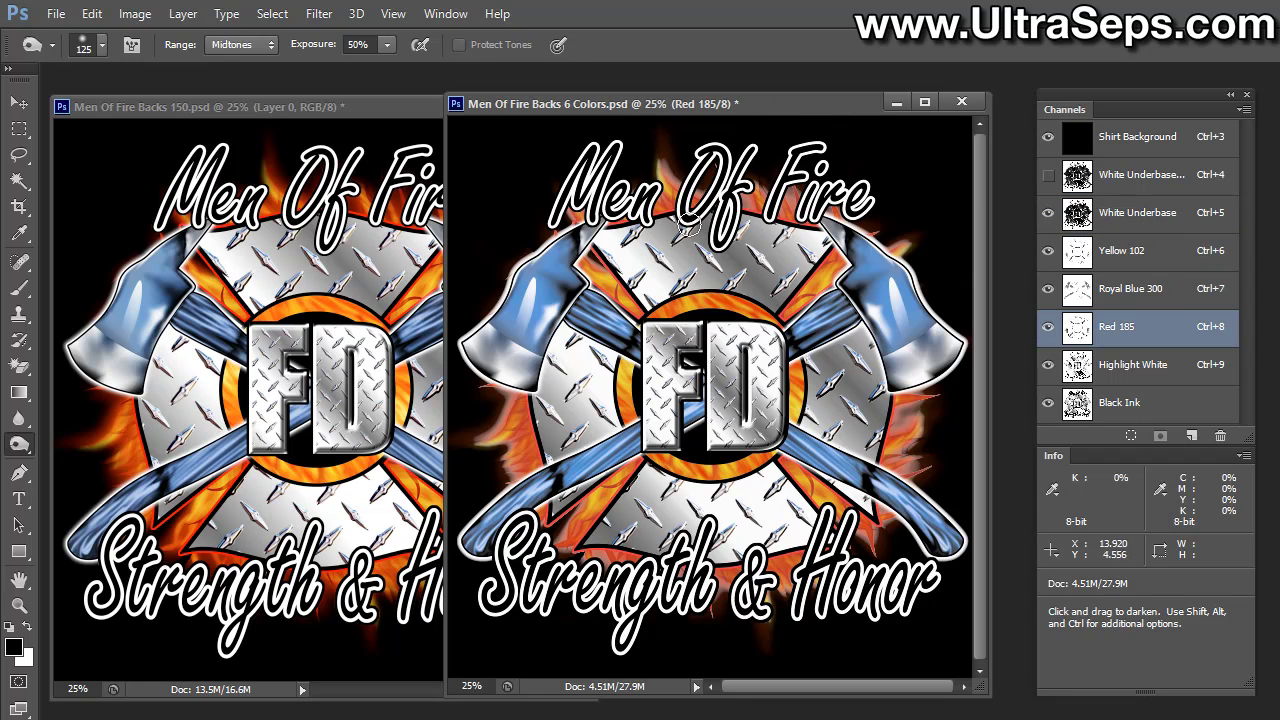
{"action": "left_click", "coordinate": [135, 13]}
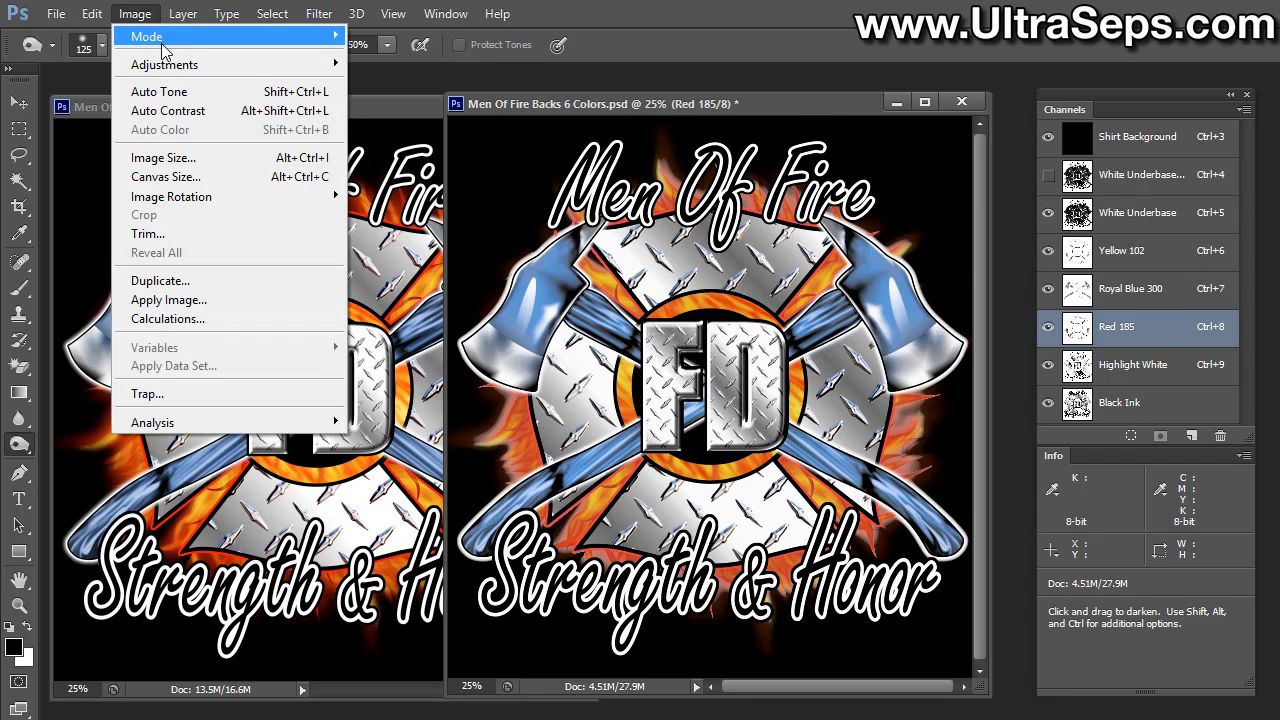
{"action": "mouse_move", "coordinate": [165, 64]}
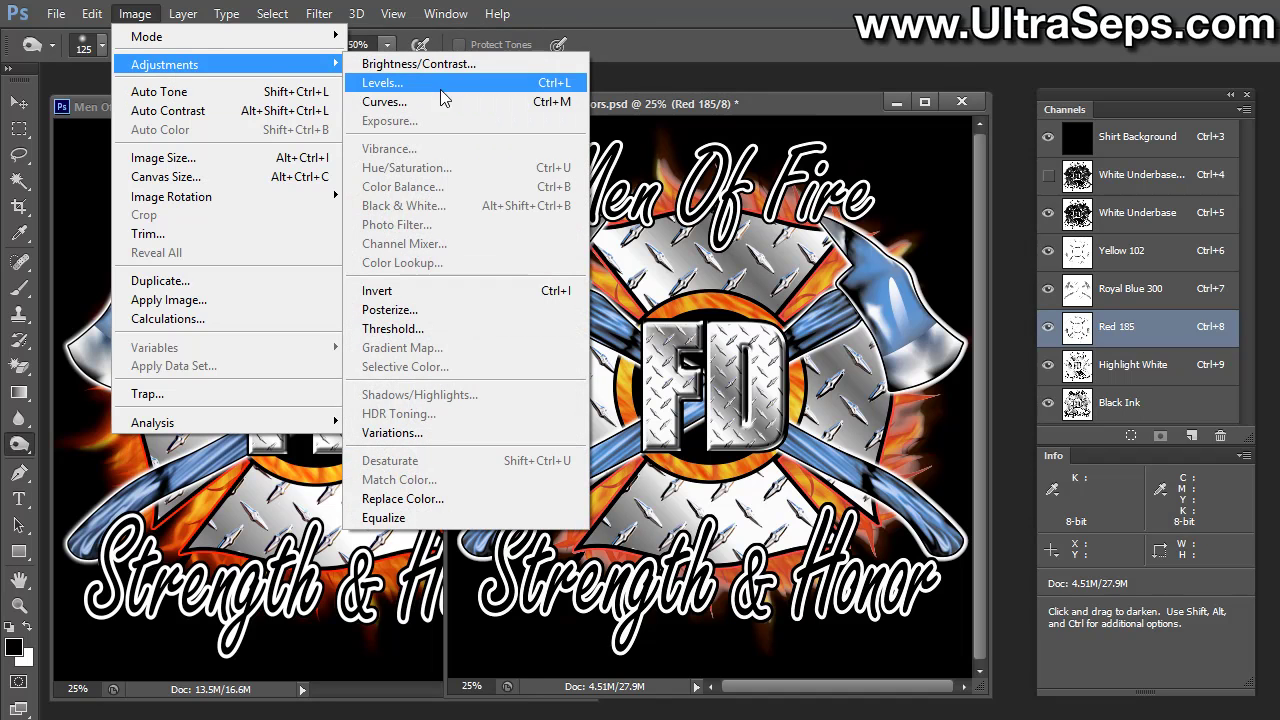
{"action": "left_click", "coordinate": [443, 104]}
{"action": "left_click_drag", "start_coordinate": [280, 291], "coordinate": [272, 272]}
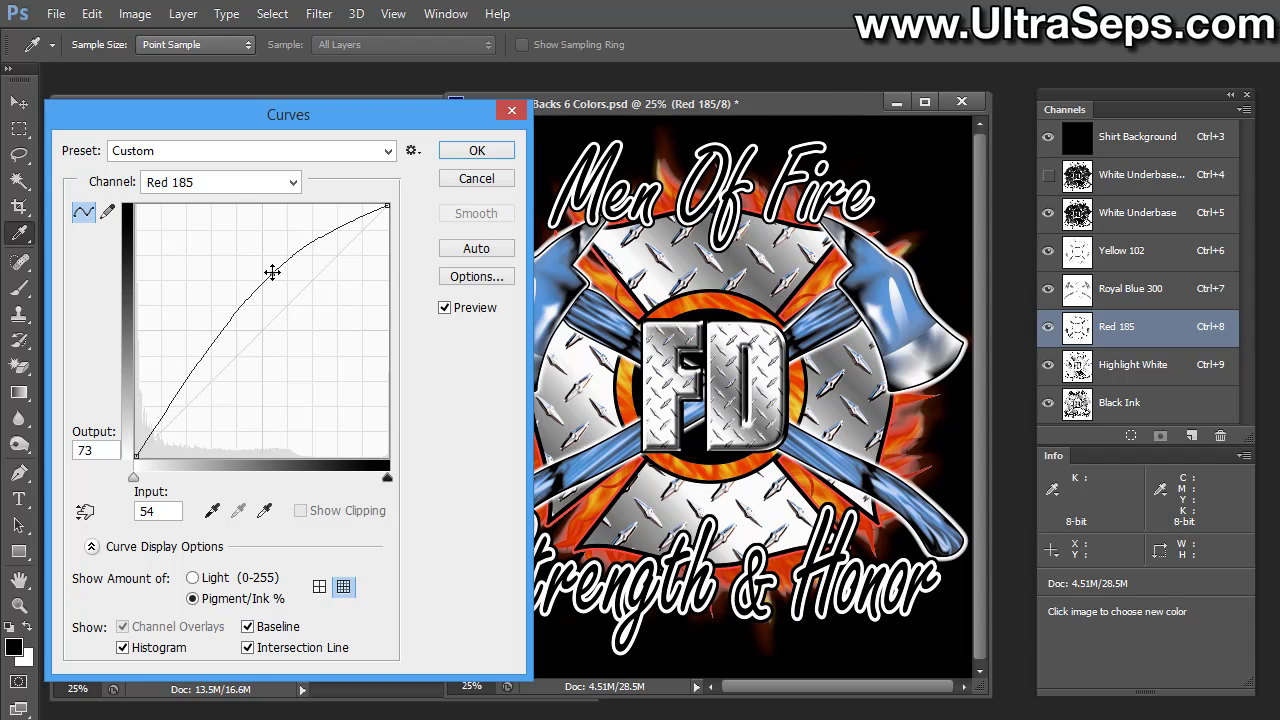
{"action": "left_click", "coordinate": [488, 182]}
{"action": "key", "text": "o"}
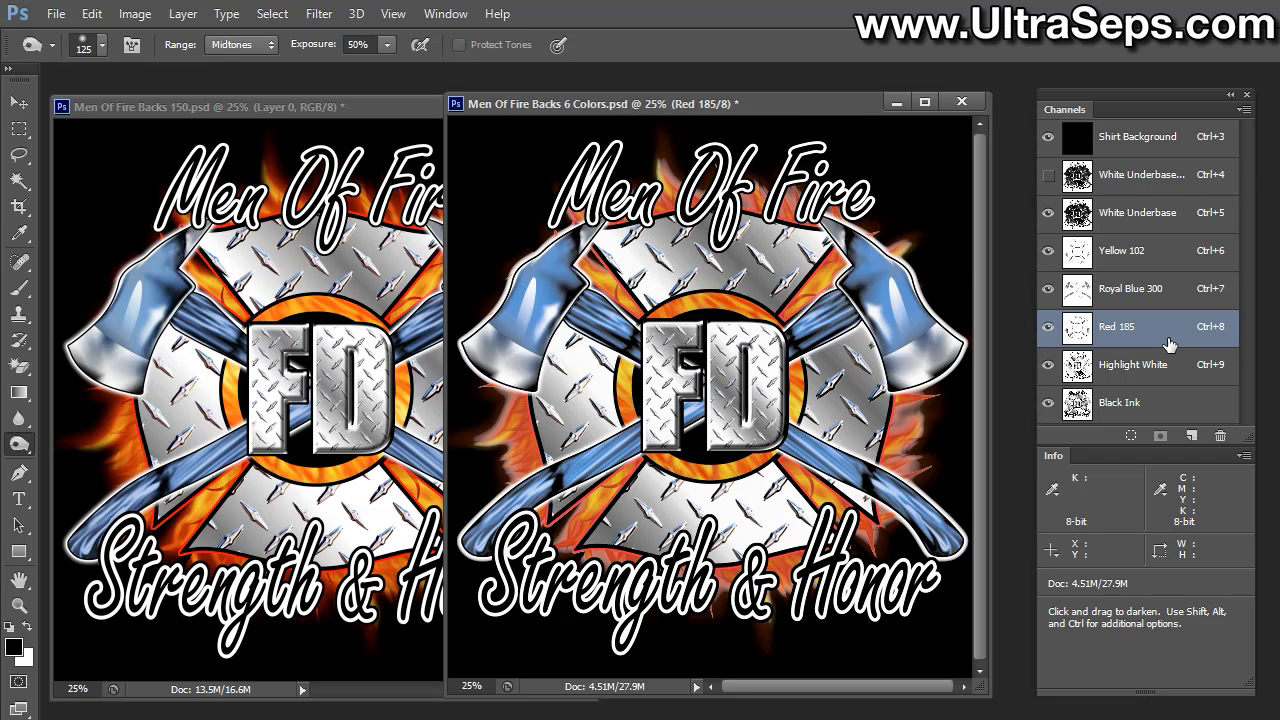
Choose the Burn tool and inspect the Red 185 flame edges up close, below the axe head and around the upper lettering
{"action": "left_click", "coordinate": [14, 448]}
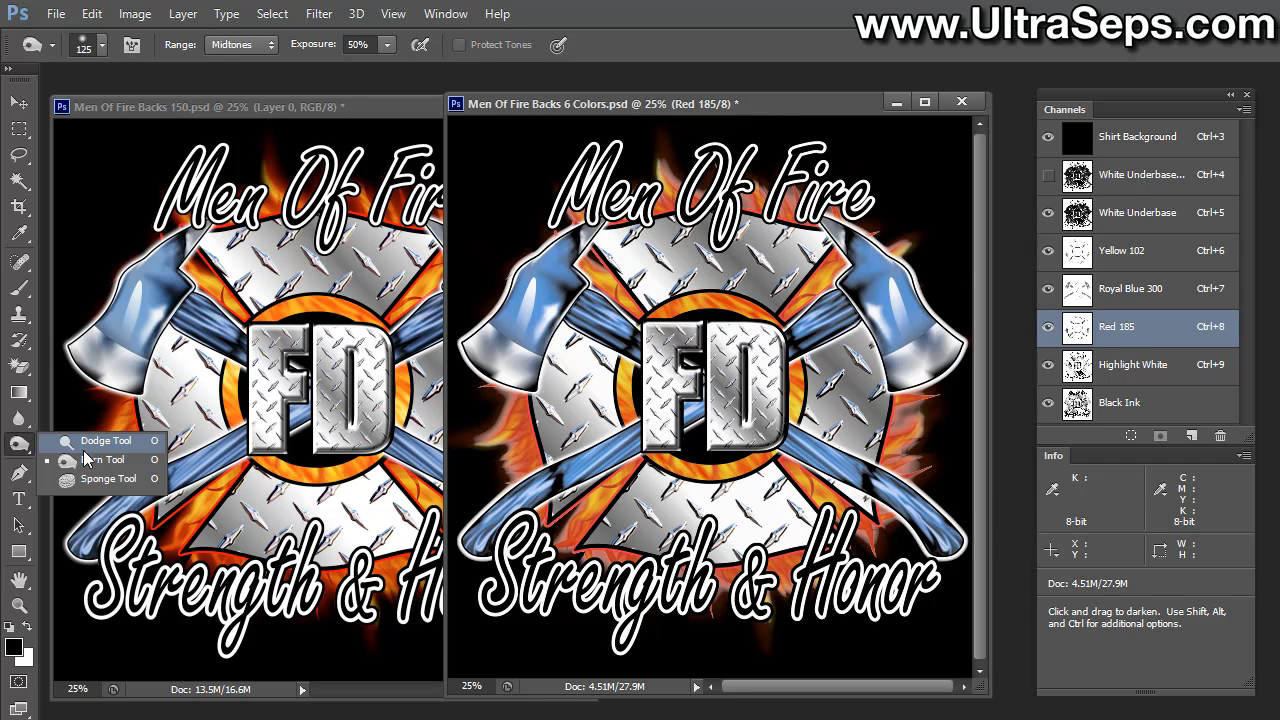
{"action": "left_click", "coordinate": [84, 460]}
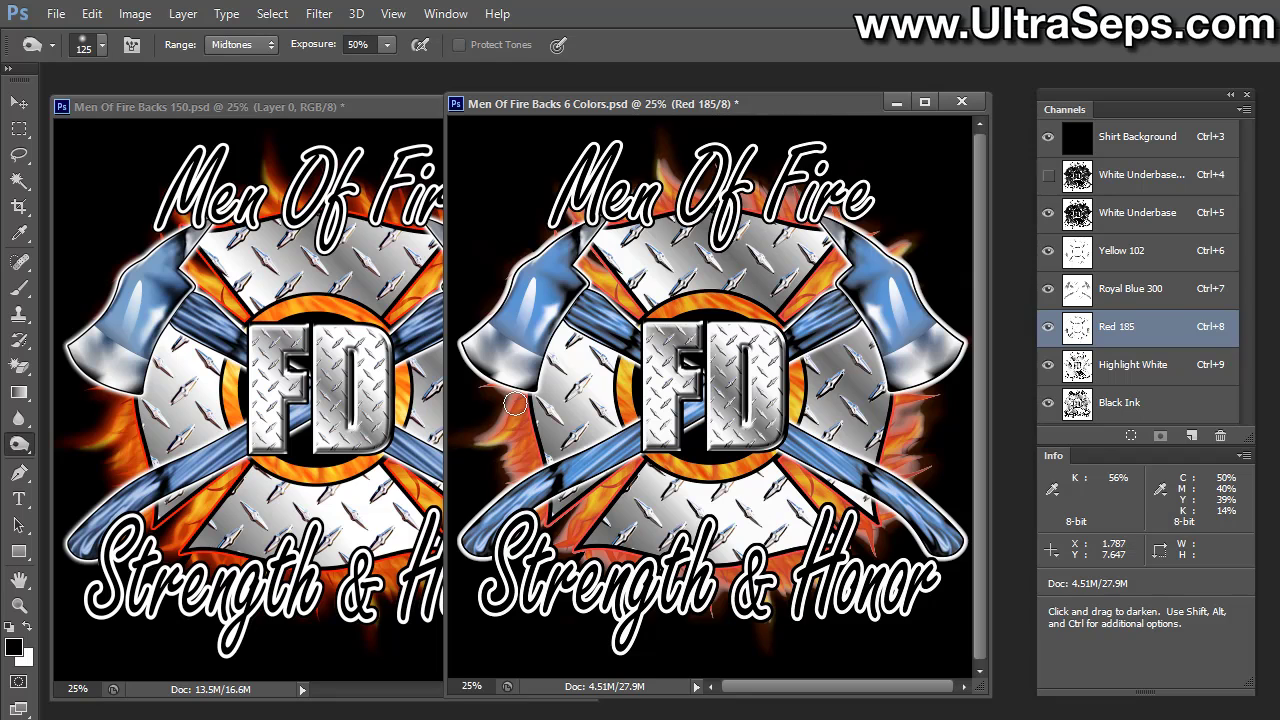
{"action": "key", "text": "ctrl+plus"}
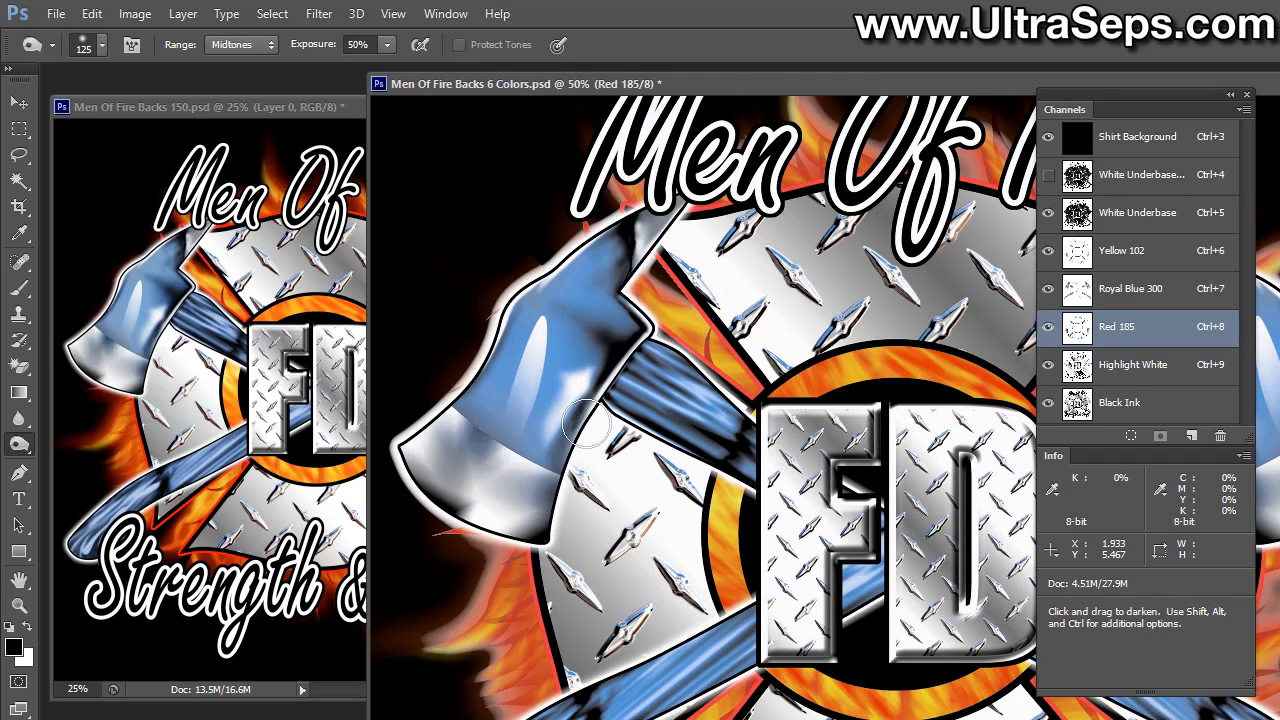
{"action": "scroll", "coordinate": [490, 440], "scroll_direction": "down", "scroll_amount": 2}
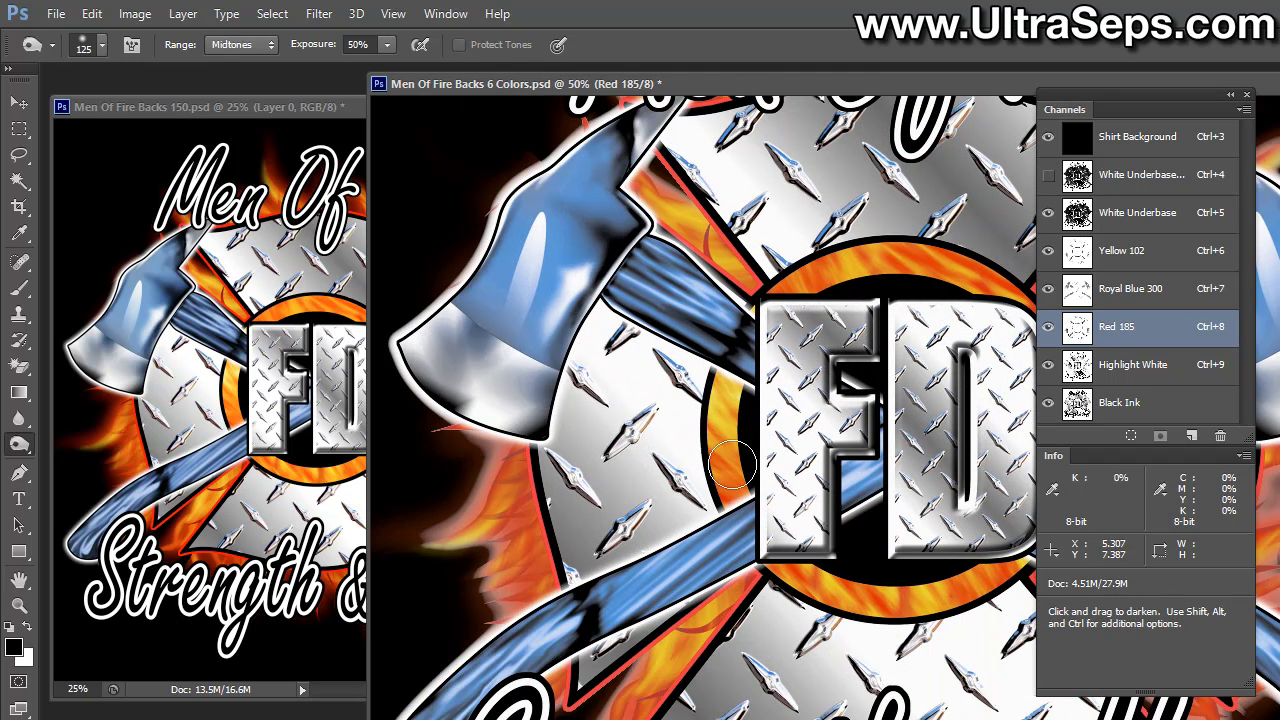
{"action": "mouse_move", "coordinate": [449, 449]}
{"action": "left_mouse_down"}
{"action": "mouse_move", "coordinate": [500, 463]}
{"action": "mouse_move", "coordinate": [422, 554]}
{"action": "mouse_move", "coordinate": [474, 560]}
{"action": "mouse_move", "coordinate": [486, 590]}
{"action": "mouse_move", "coordinate": [598, 696]}
{"action": "left_mouse_up"}
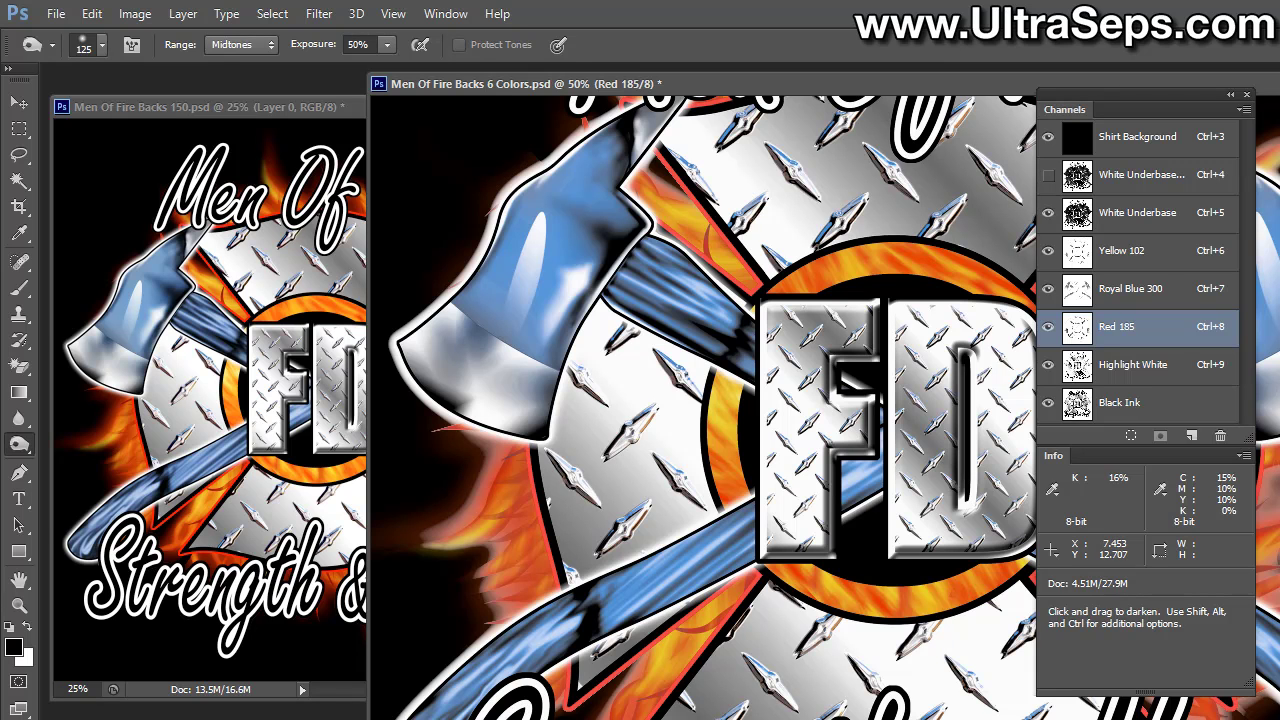
{"action": "key", "text": "space"}
{"action": "left_click_drag", "start_coordinate": [745, 125], "coordinate": [745, 325]}
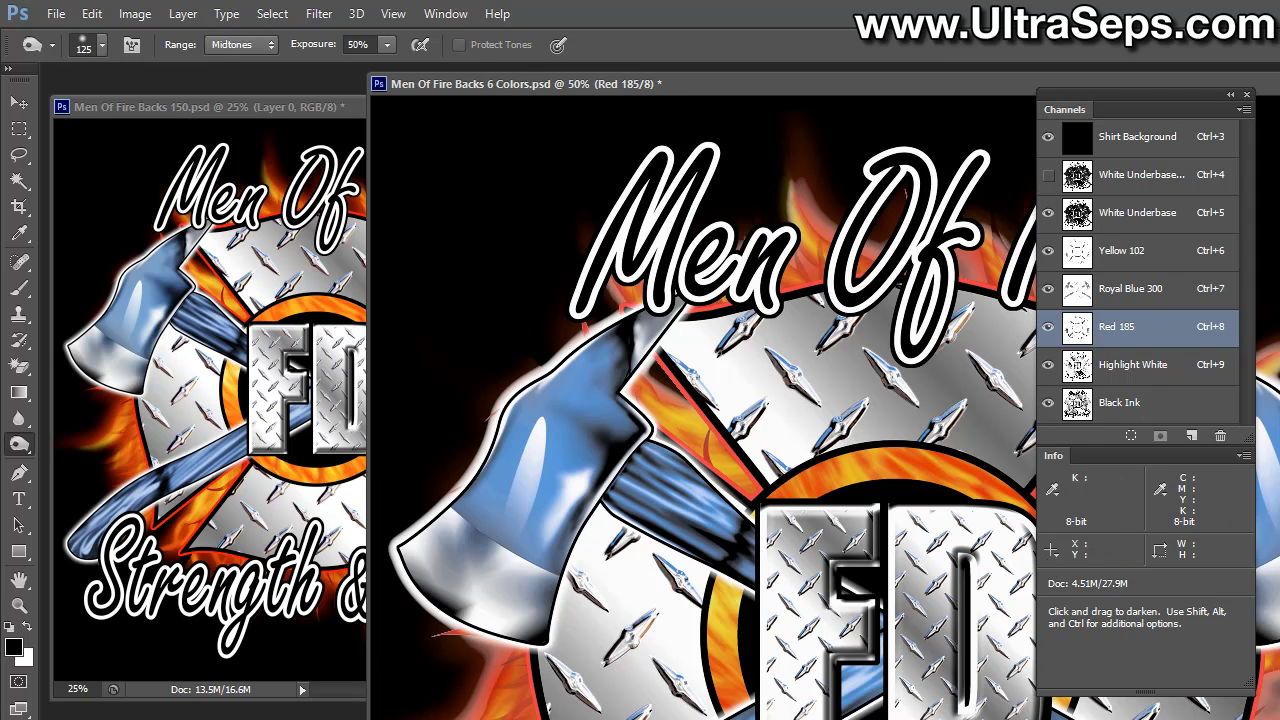
Check the ink percentages at the flame edges below the axe head in the Red 185 and White Underbase channels, using the Rectangular Marquee tool
{"action": "left_click", "coordinate": [1172, 256]}
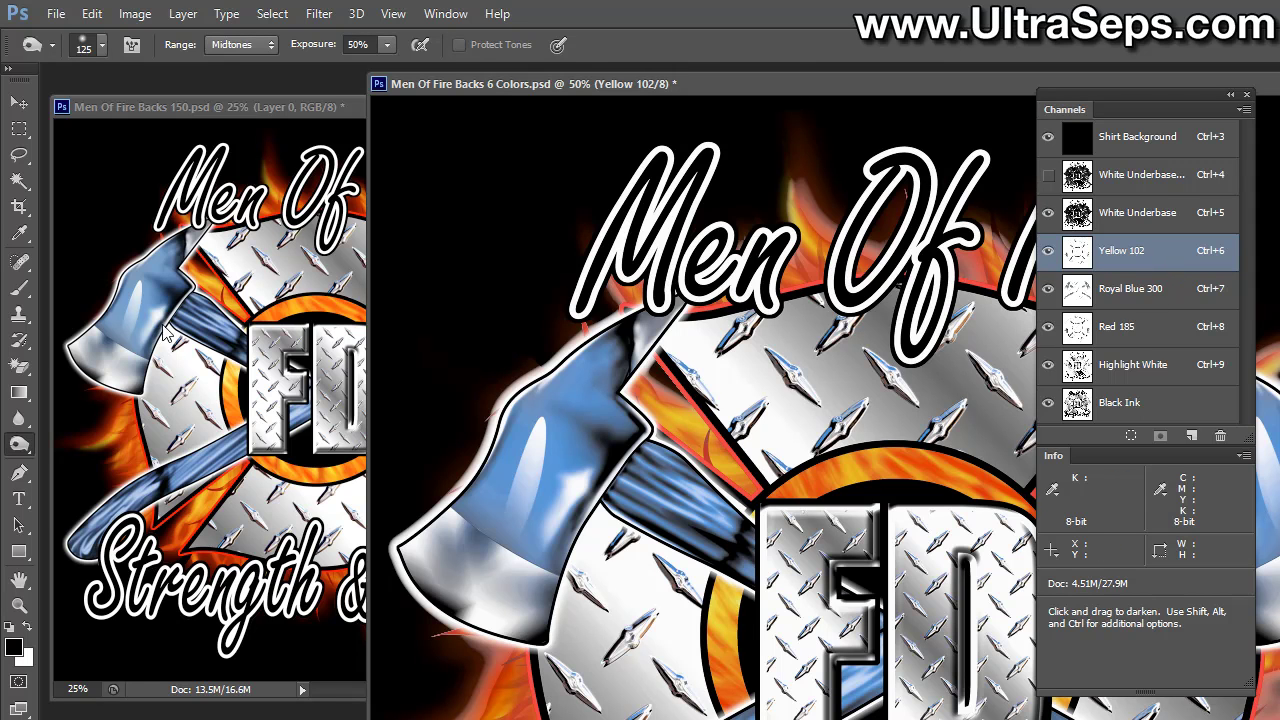
{"action": "left_click", "coordinate": [19, 128]}
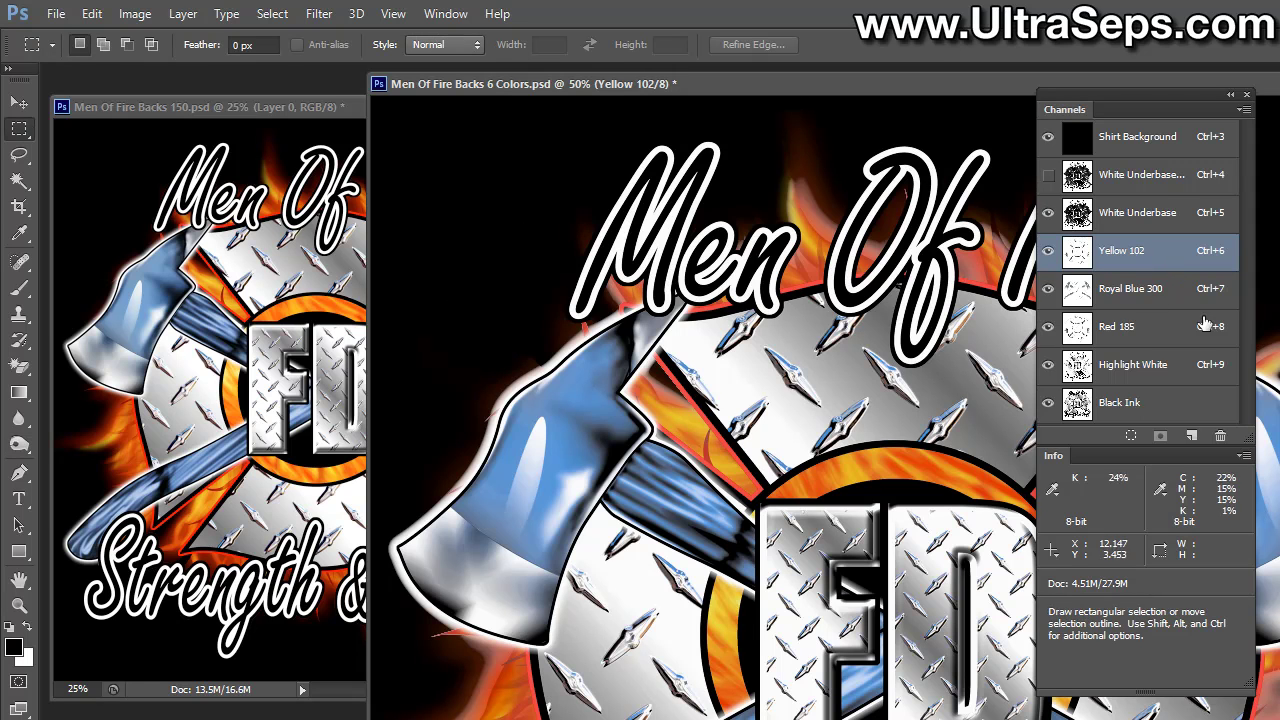
{"action": "left_click", "coordinate": [1165, 325]}
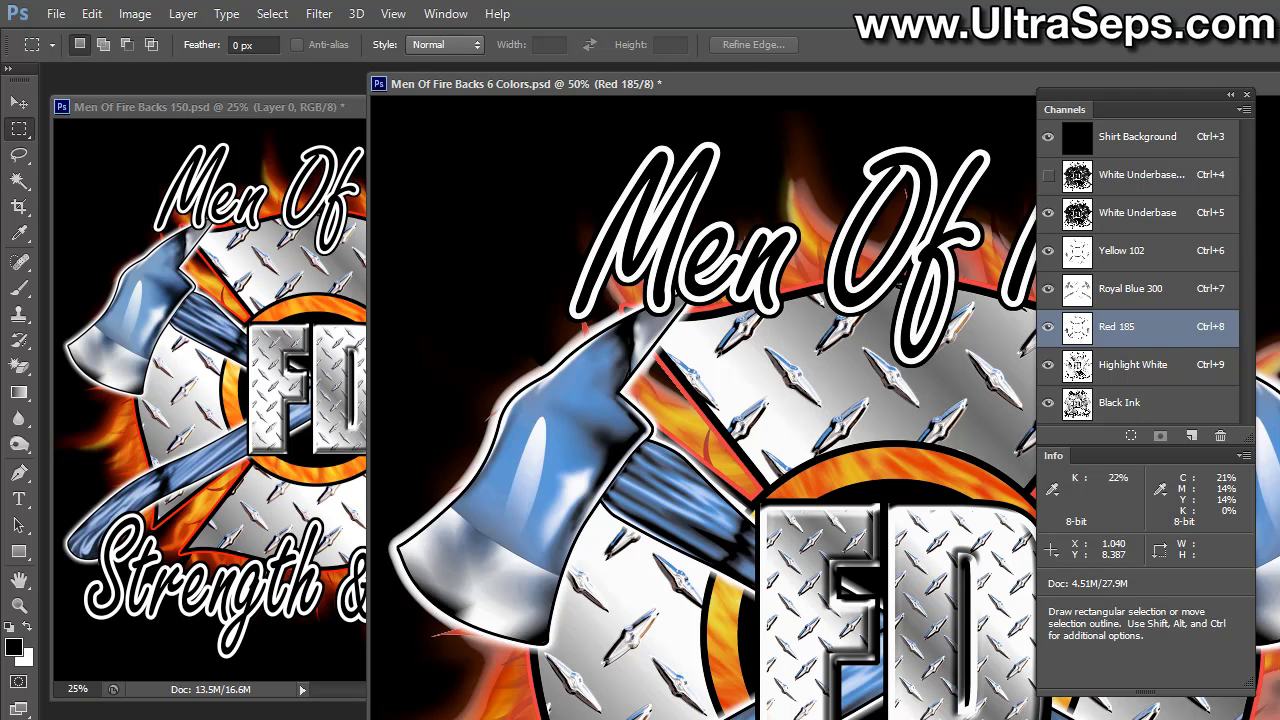
{"action": "left_click", "coordinate": [1175, 228]}
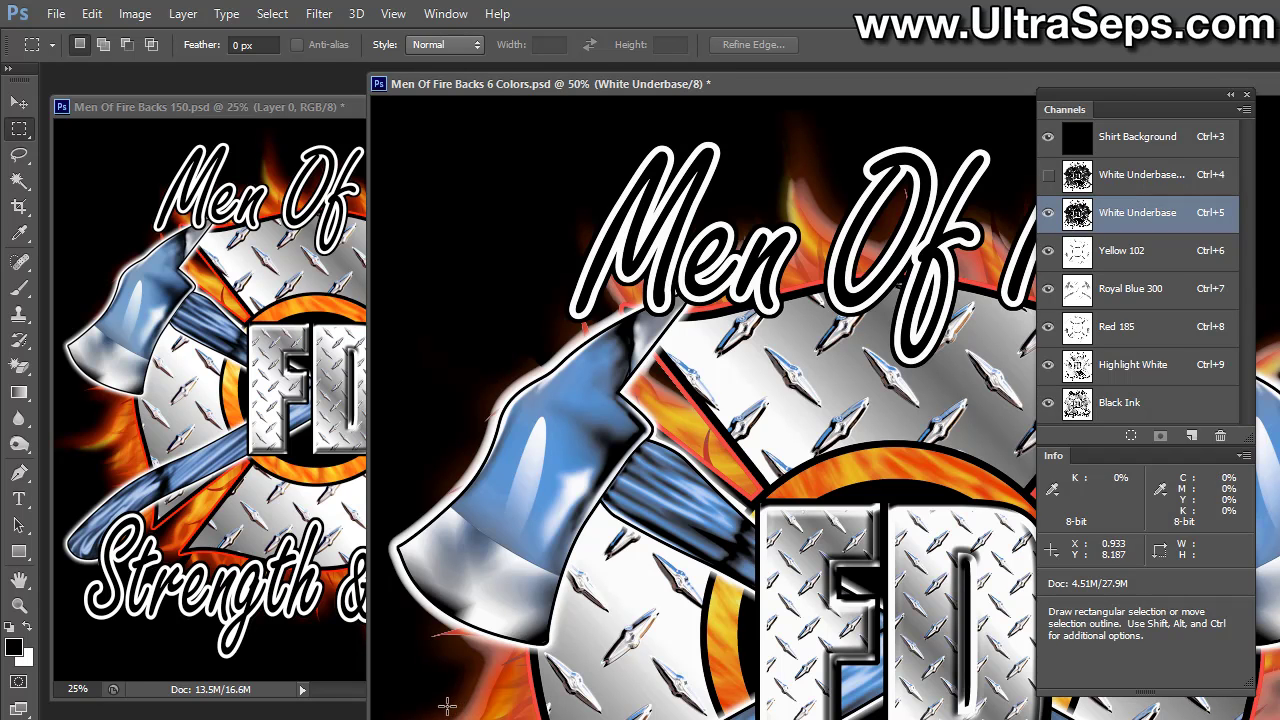
{"action": "left_click", "coordinate": [1150, 330]}
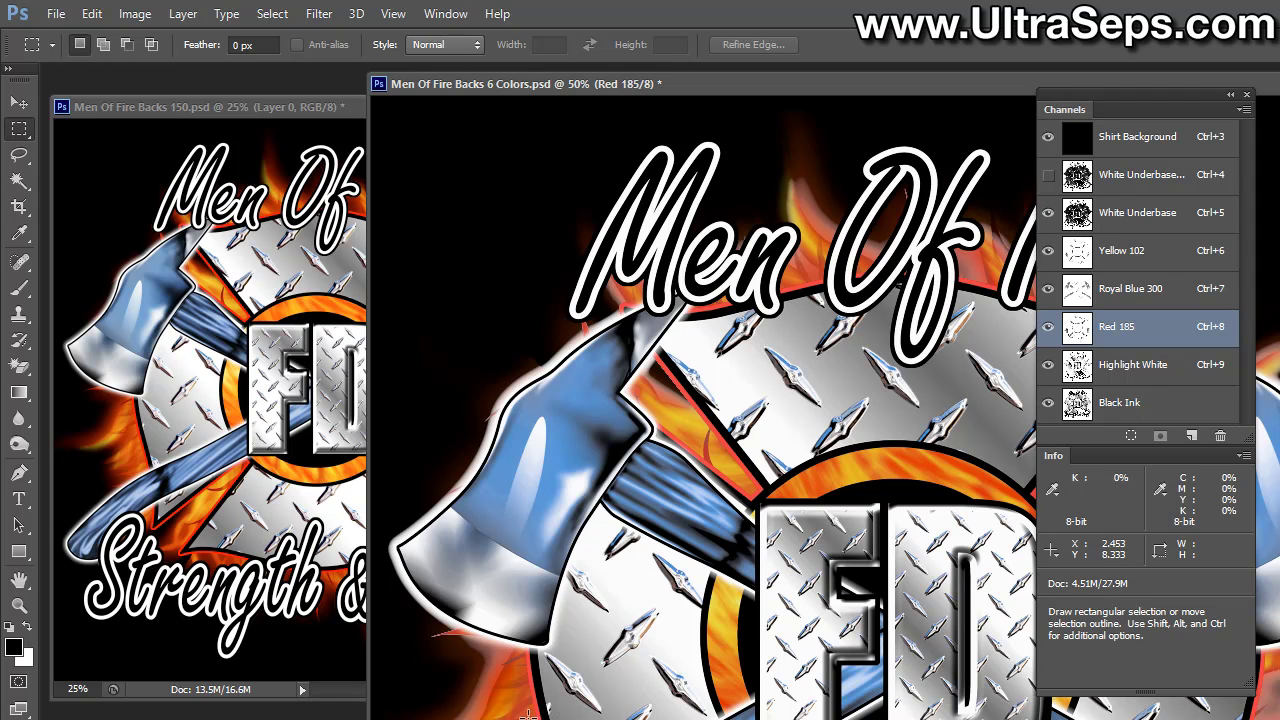
{"action": "left_click_drag", "start_coordinate": [470, 698], "coordinate": [463, 692]}
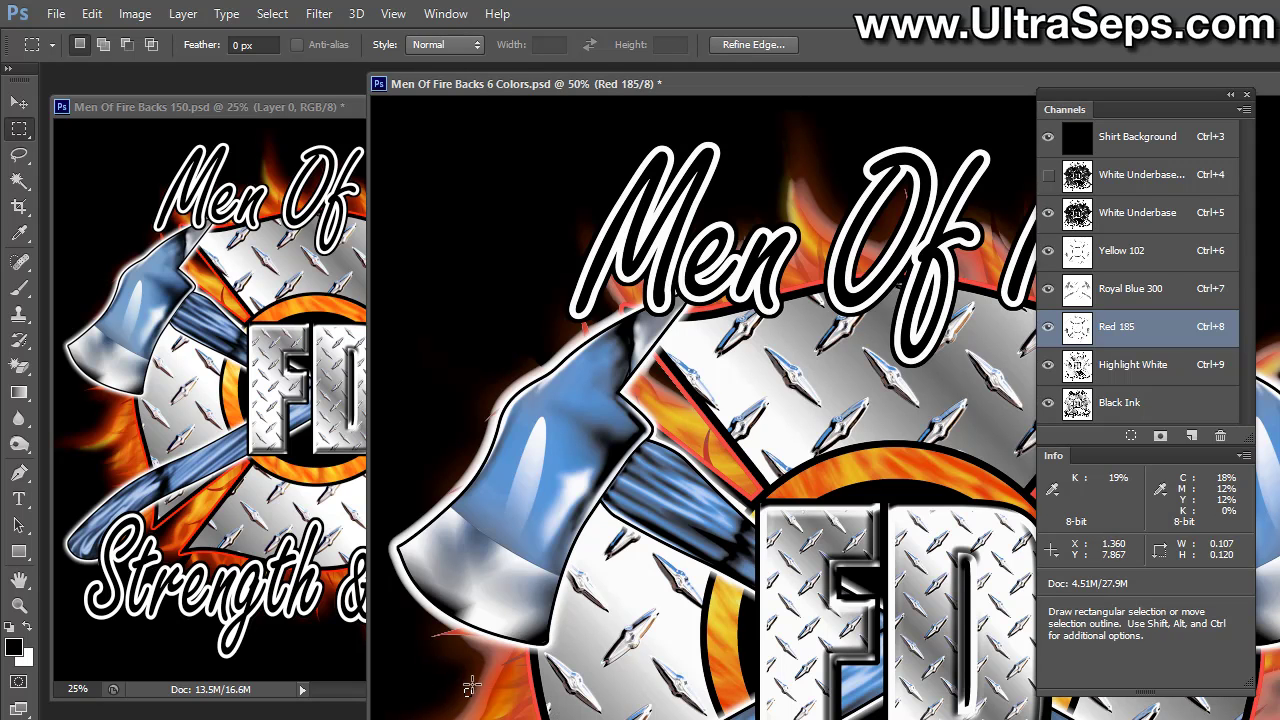
{"action": "left_click", "coordinate": [466, 690]}
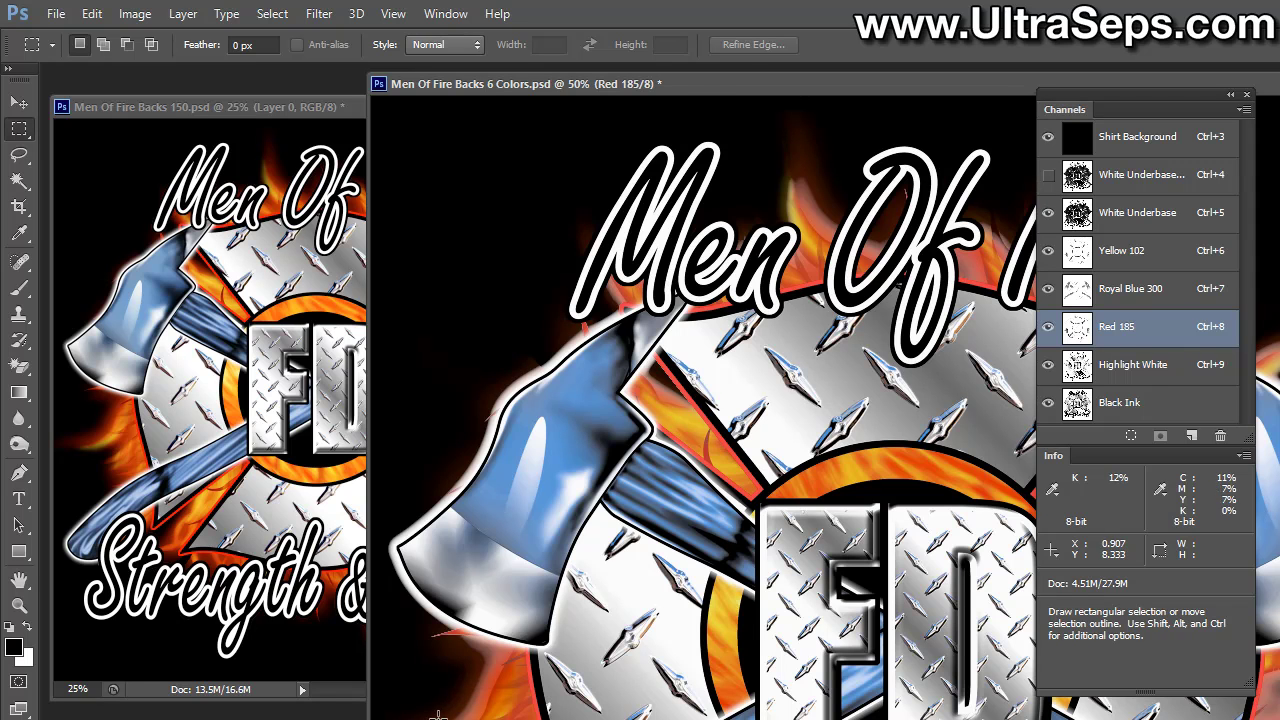
Apply a Curves adjustment to the White Underbase channel with the curve's lower endpoint moved to input 4, output 0
{"action": "left_click", "coordinate": [1192, 224]}
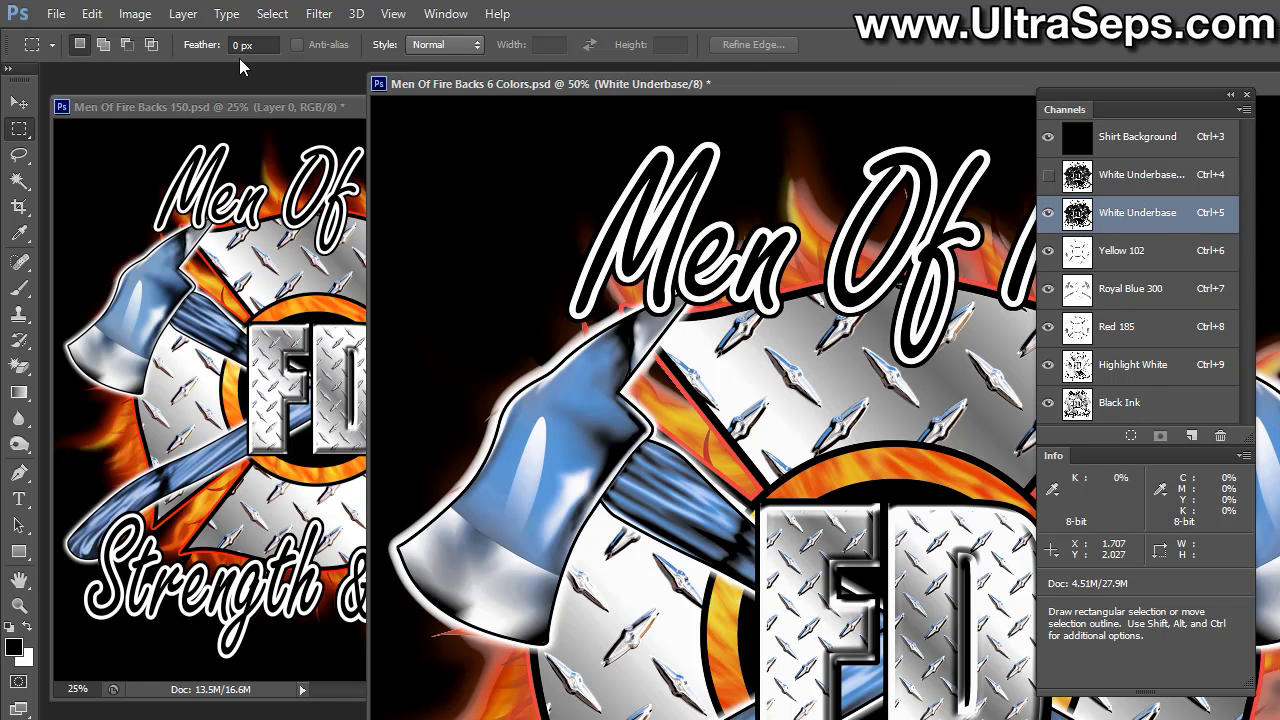
{"action": "left_click", "coordinate": [135, 13]}
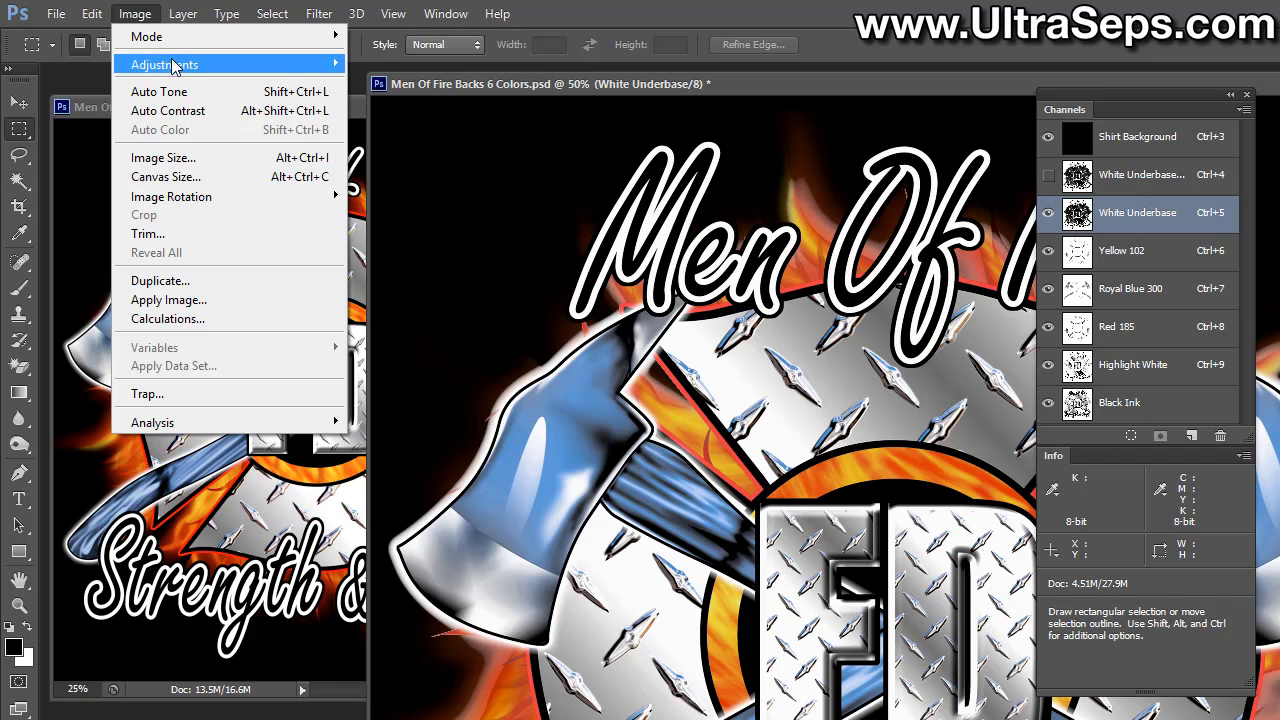
{"action": "mouse_move", "coordinate": [172, 65]}
{"action": "left_click", "coordinate": [465, 100]}
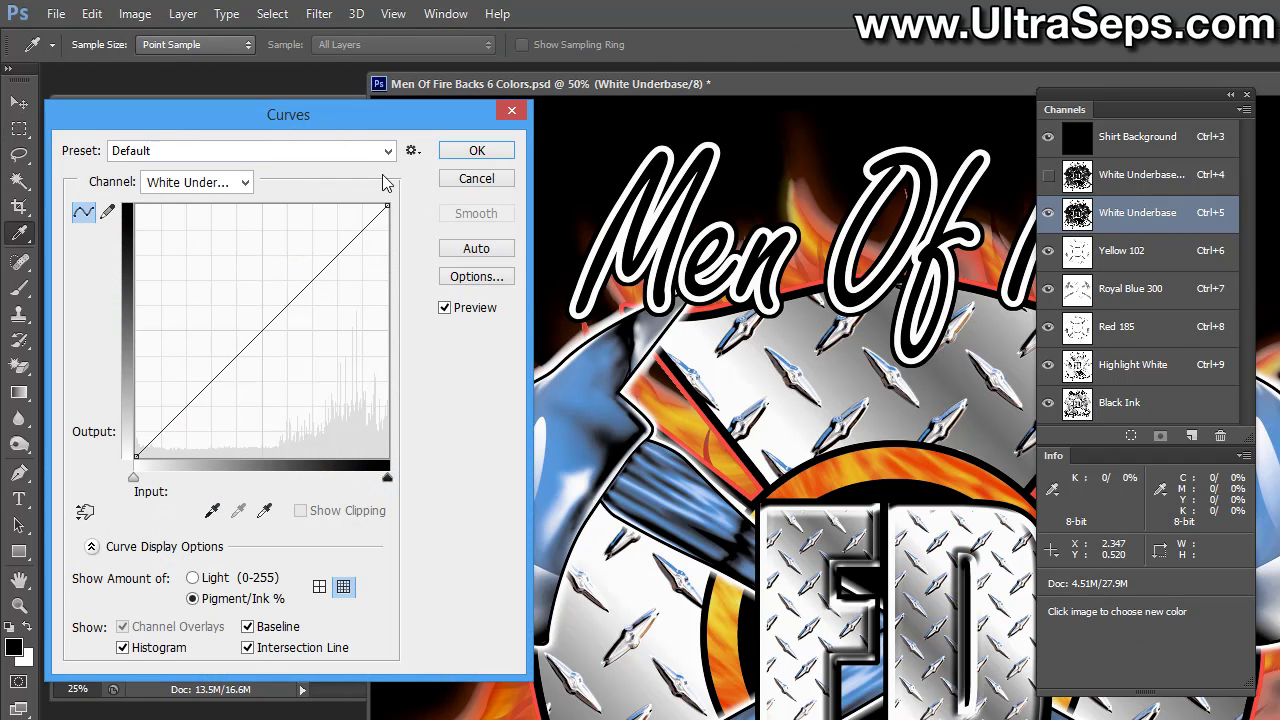
{"action": "left_click_drag", "start_coordinate": [137, 453], "coordinate": [147, 458]}
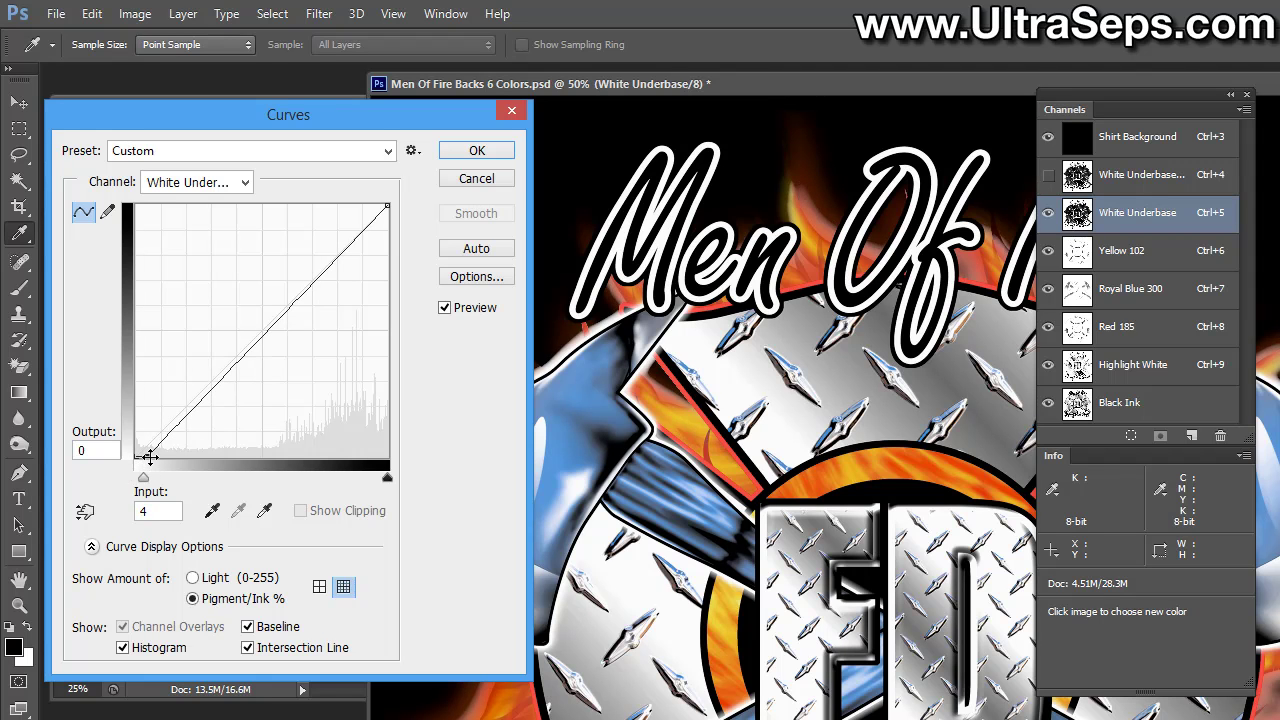
{"action": "left_click", "coordinate": [488, 151]}
Place the 6-color design window beside the original for comparison and activate the Dodge tool for the White Underbase channel
{"action": "key", "text": "ctrl+minus"}
{"action": "key", "text": "ctrl+minus"}
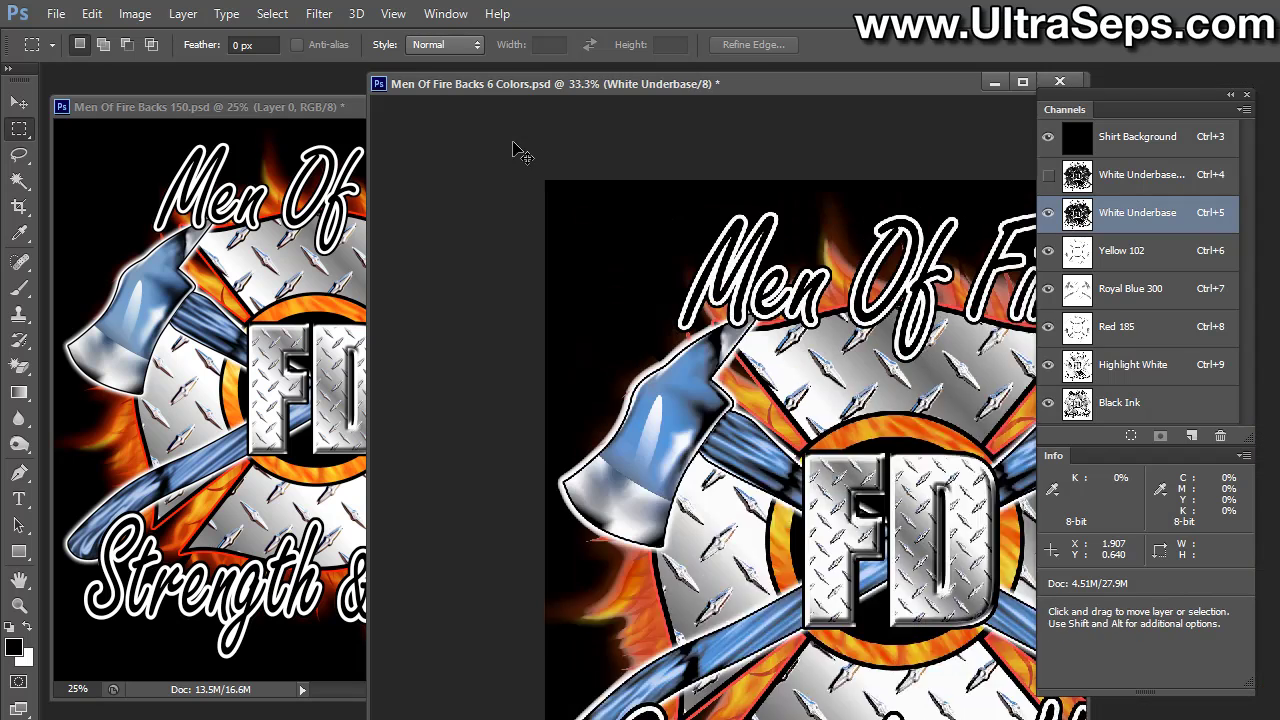
{"action": "left_click_drag", "start_coordinate": [466, 83], "coordinate": [506, 98]}
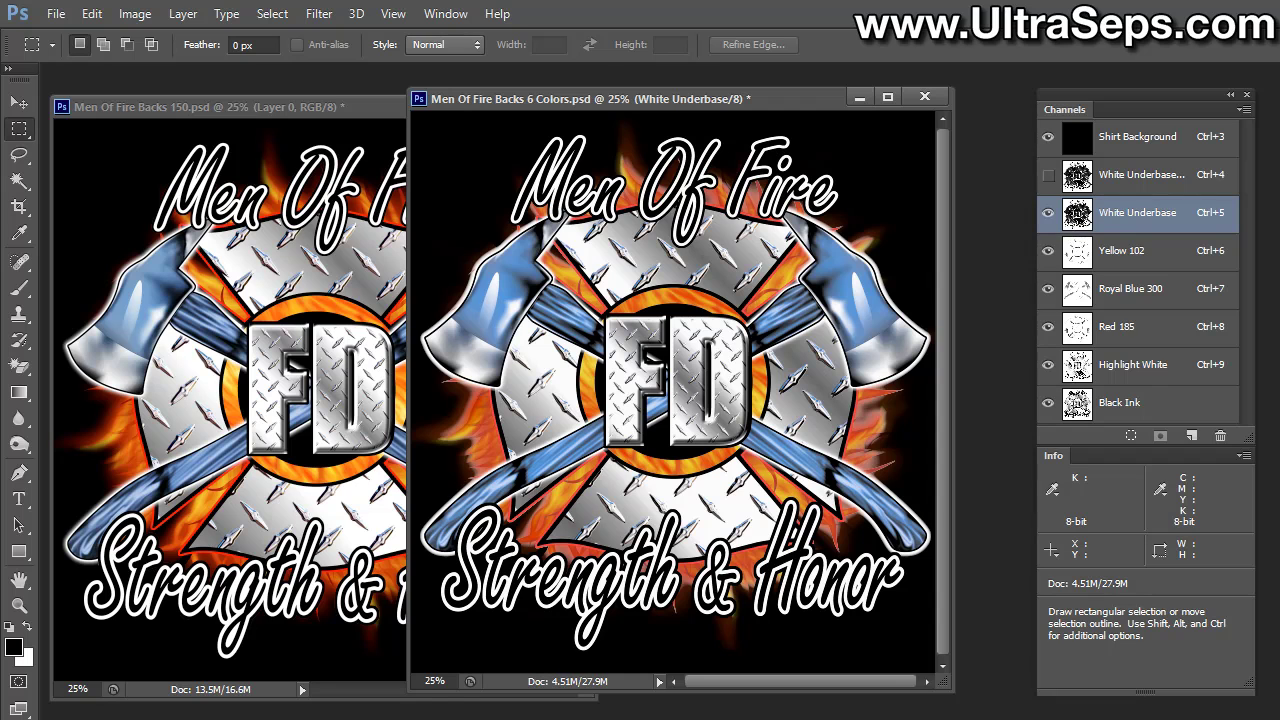
{"action": "left_click", "coordinate": [19, 446]}
{"action": "left_click_drag", "start_coordinate": [22, 453], "coordinate": [87, 440]}
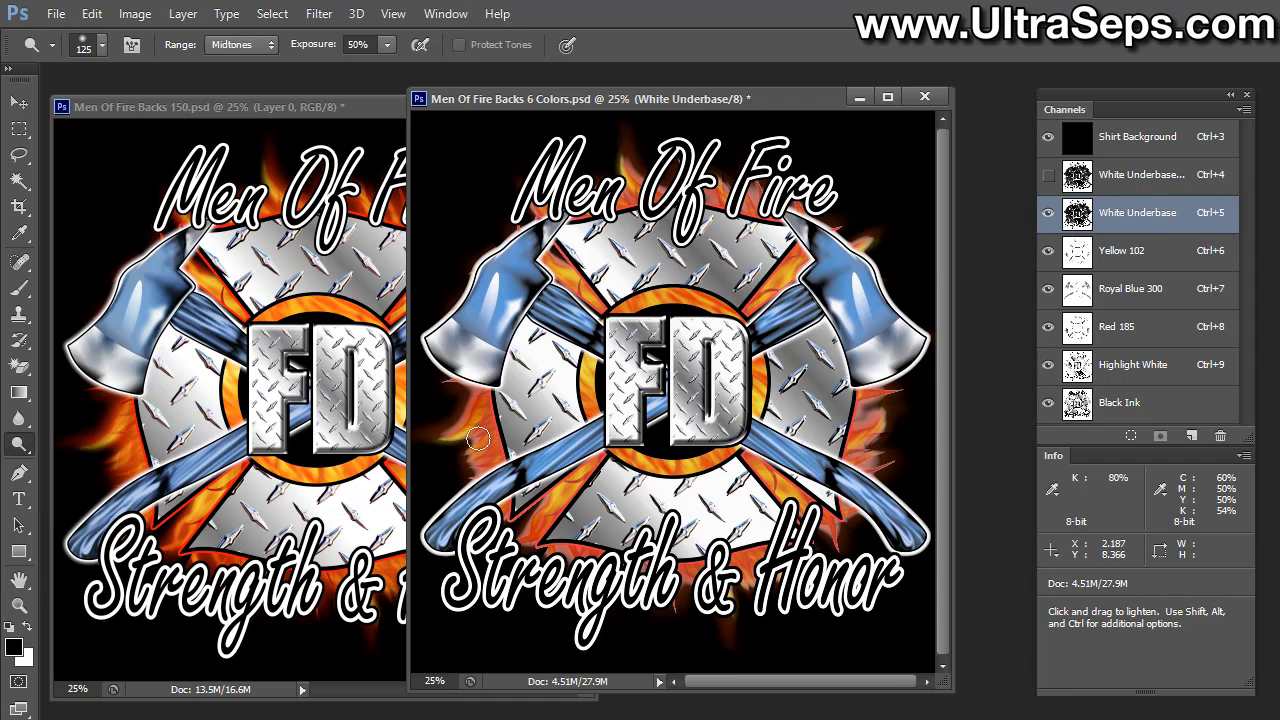